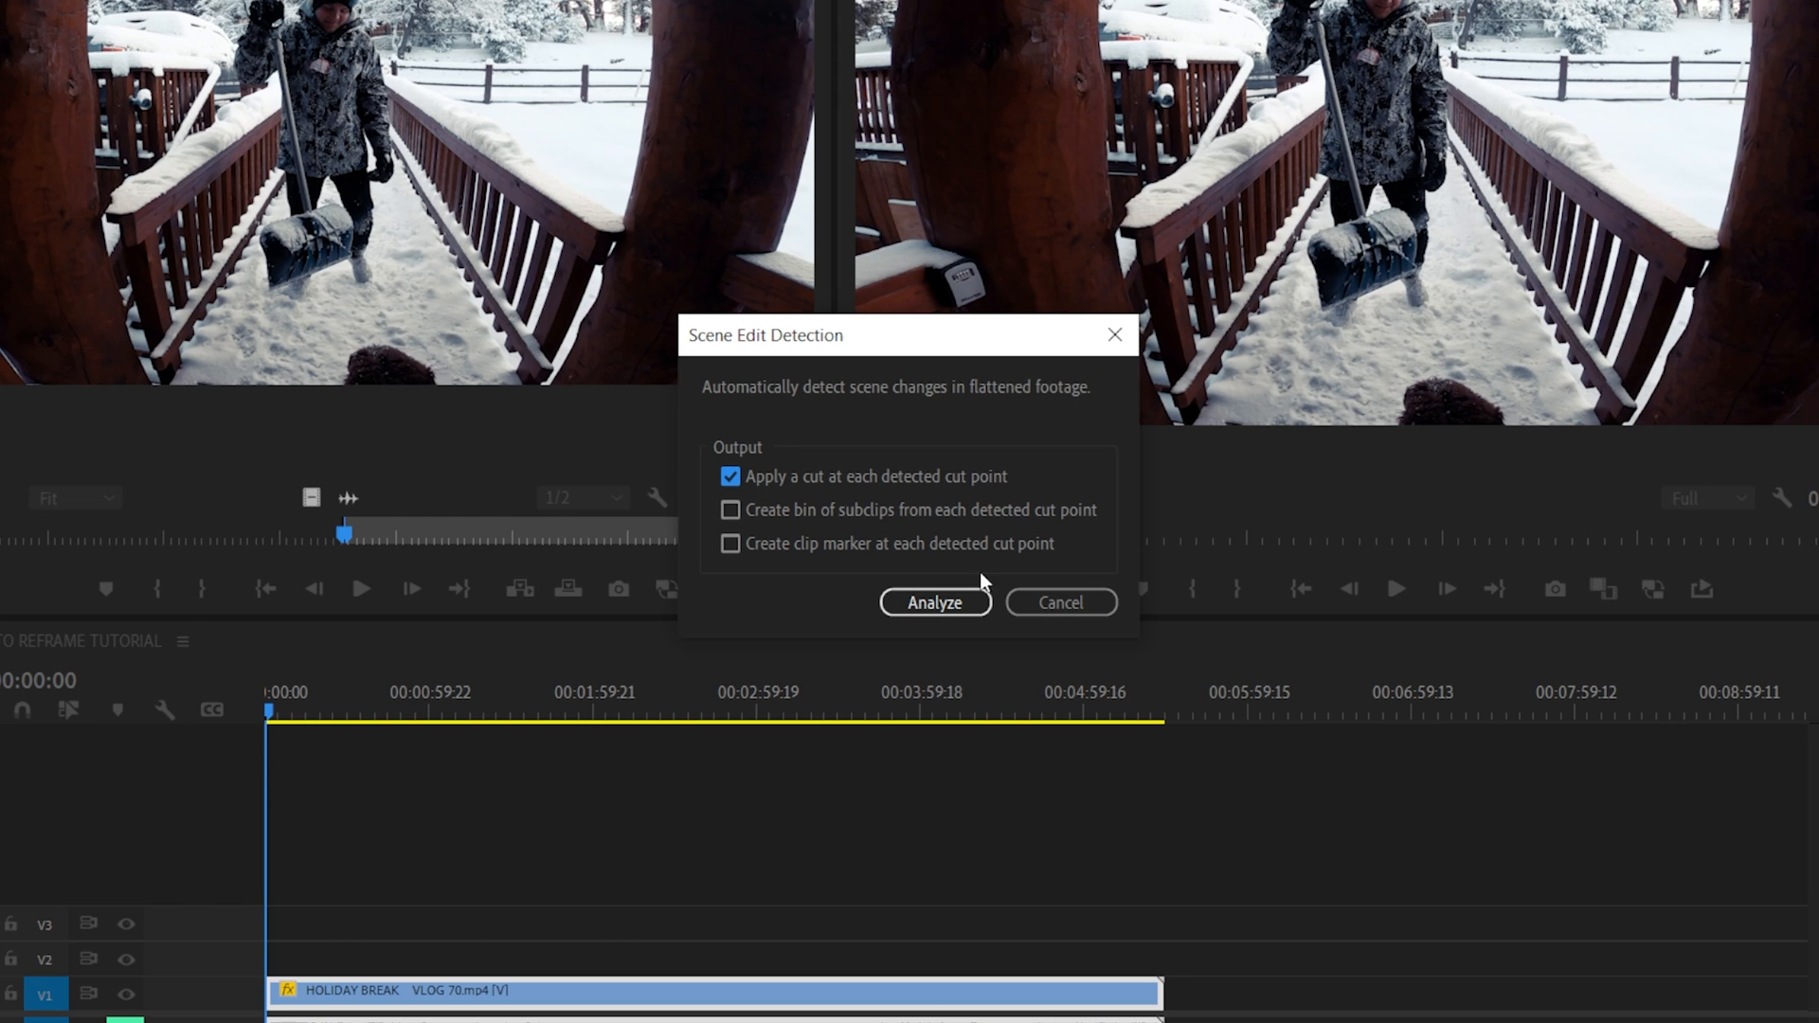
# Step: Run Scene Edit Detection with a cut applied at each detected cut point, and review the cuts on the timeline around 00:01:02:00
pyautogui.click(934, 602)
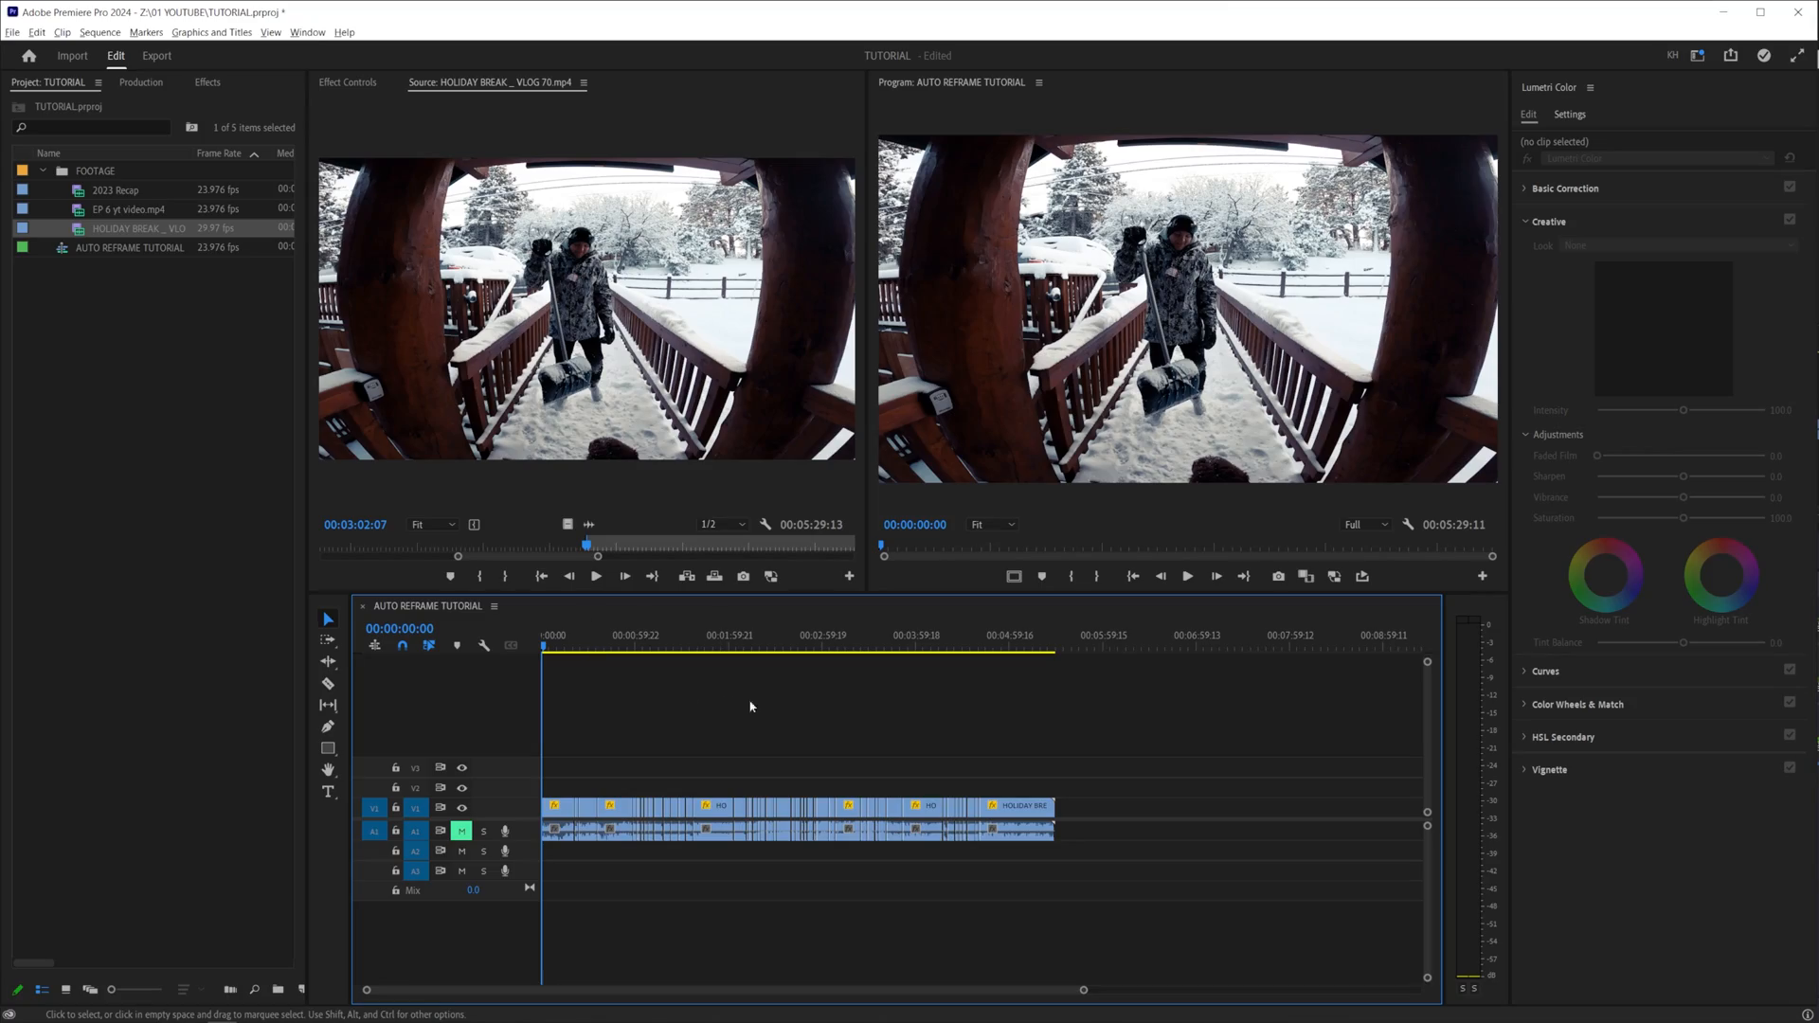
pyautogui.press('=')
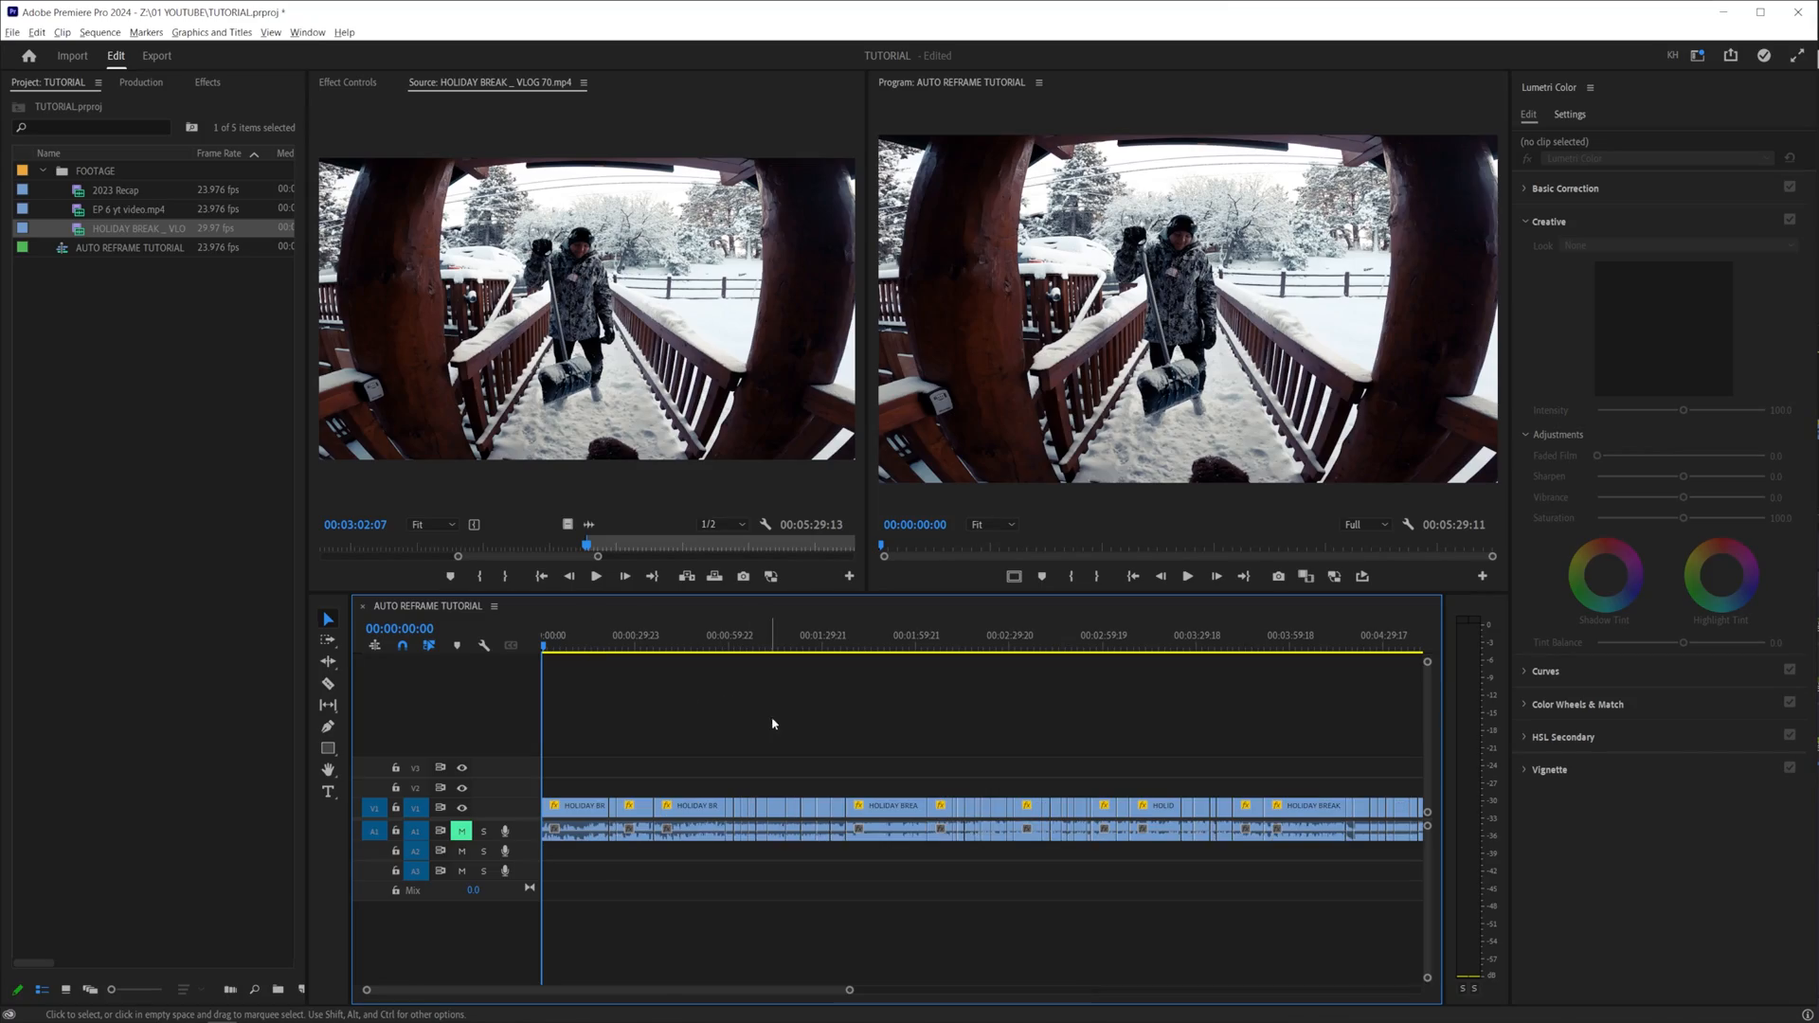
pyautogui.click(764, 645)
pyautogui.moveTo(746, 642); pyautogui.dragTo(741, 646)
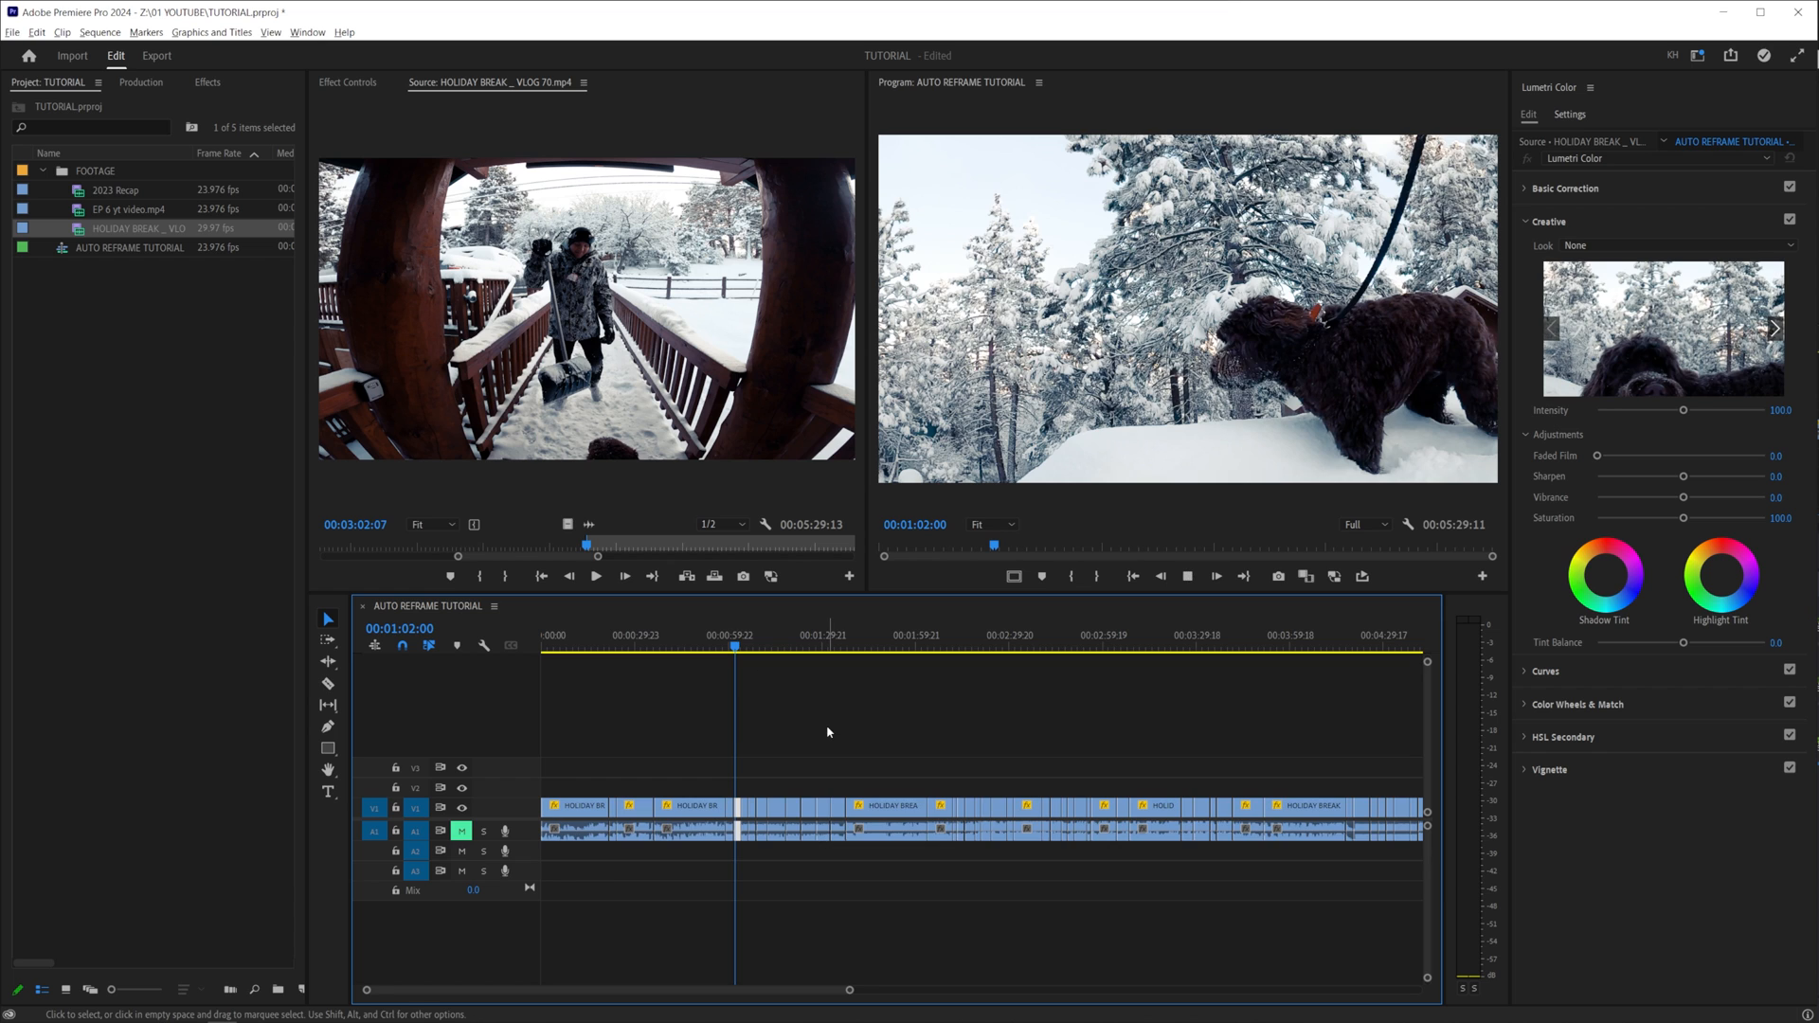
pyautogui.press('=')
pyautogui.press('=')
pyautogui.press('=')
pyautogui.press('space')
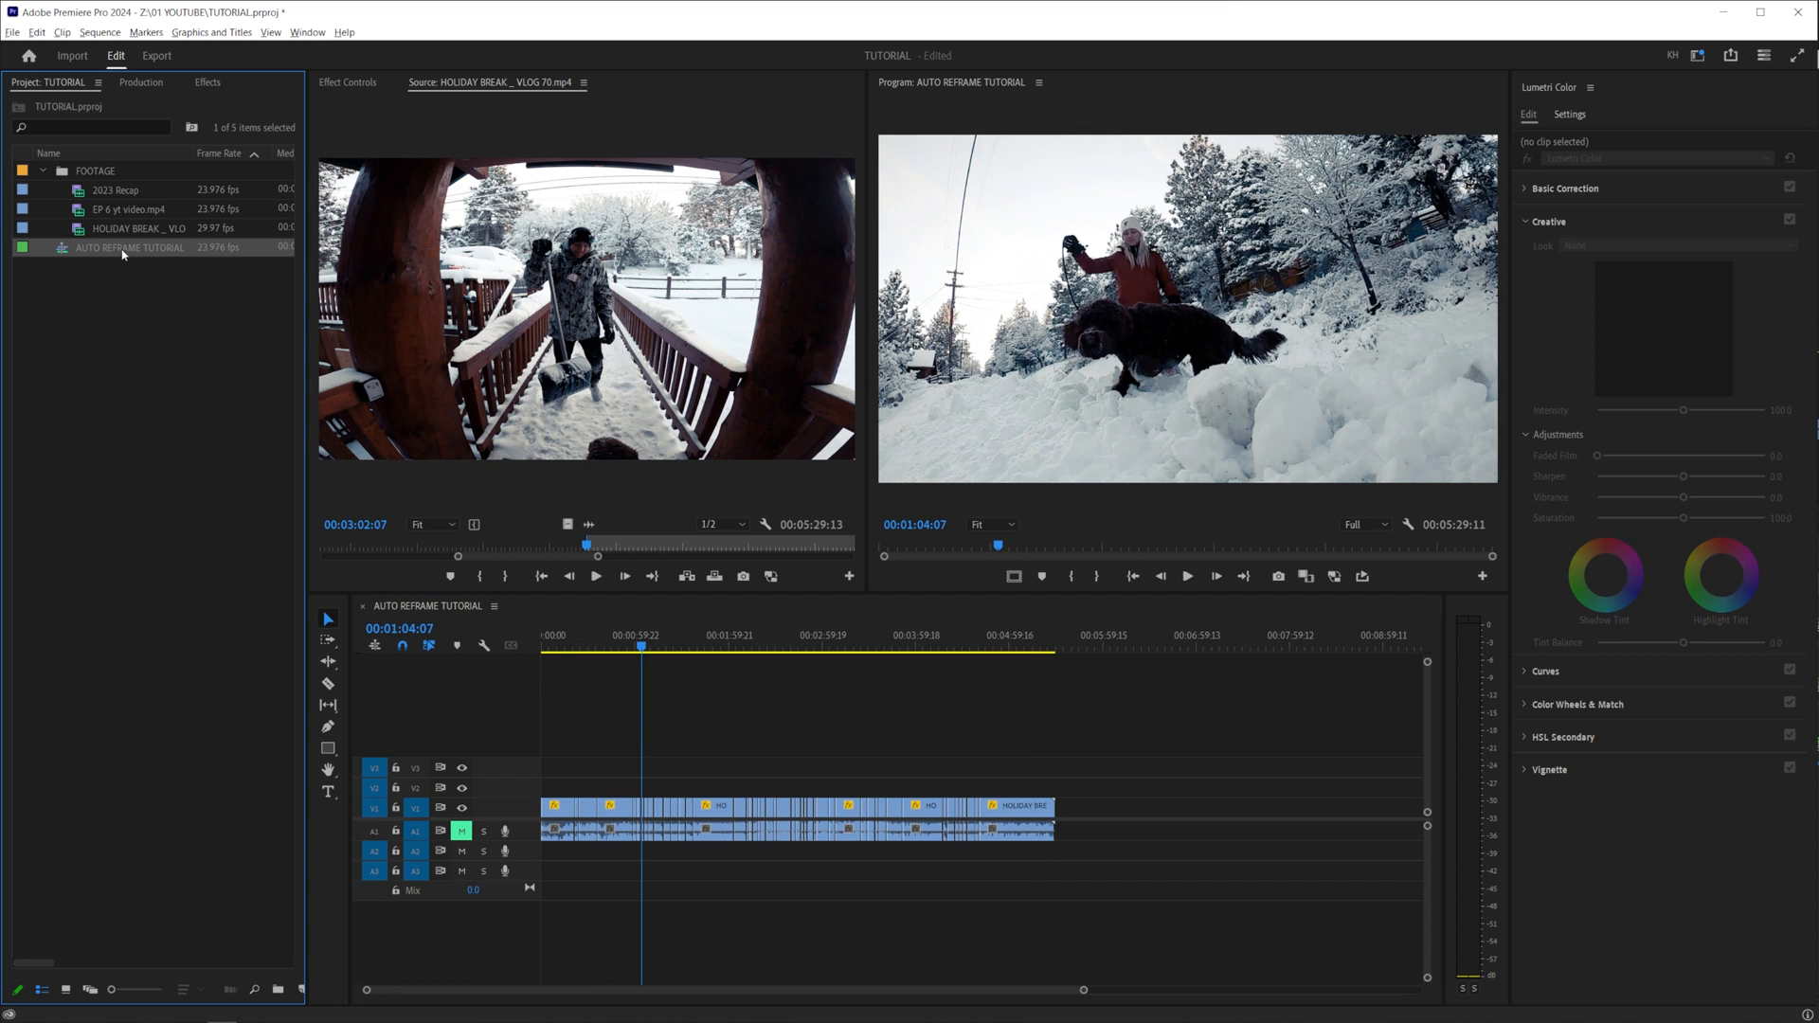
# Step: Auto reframe the AUTO REFRAME TUTORIAL sequence to Vertical 9:16 with Default motion tracking and clips not nested
pyautogui.rightClick(124, 254)
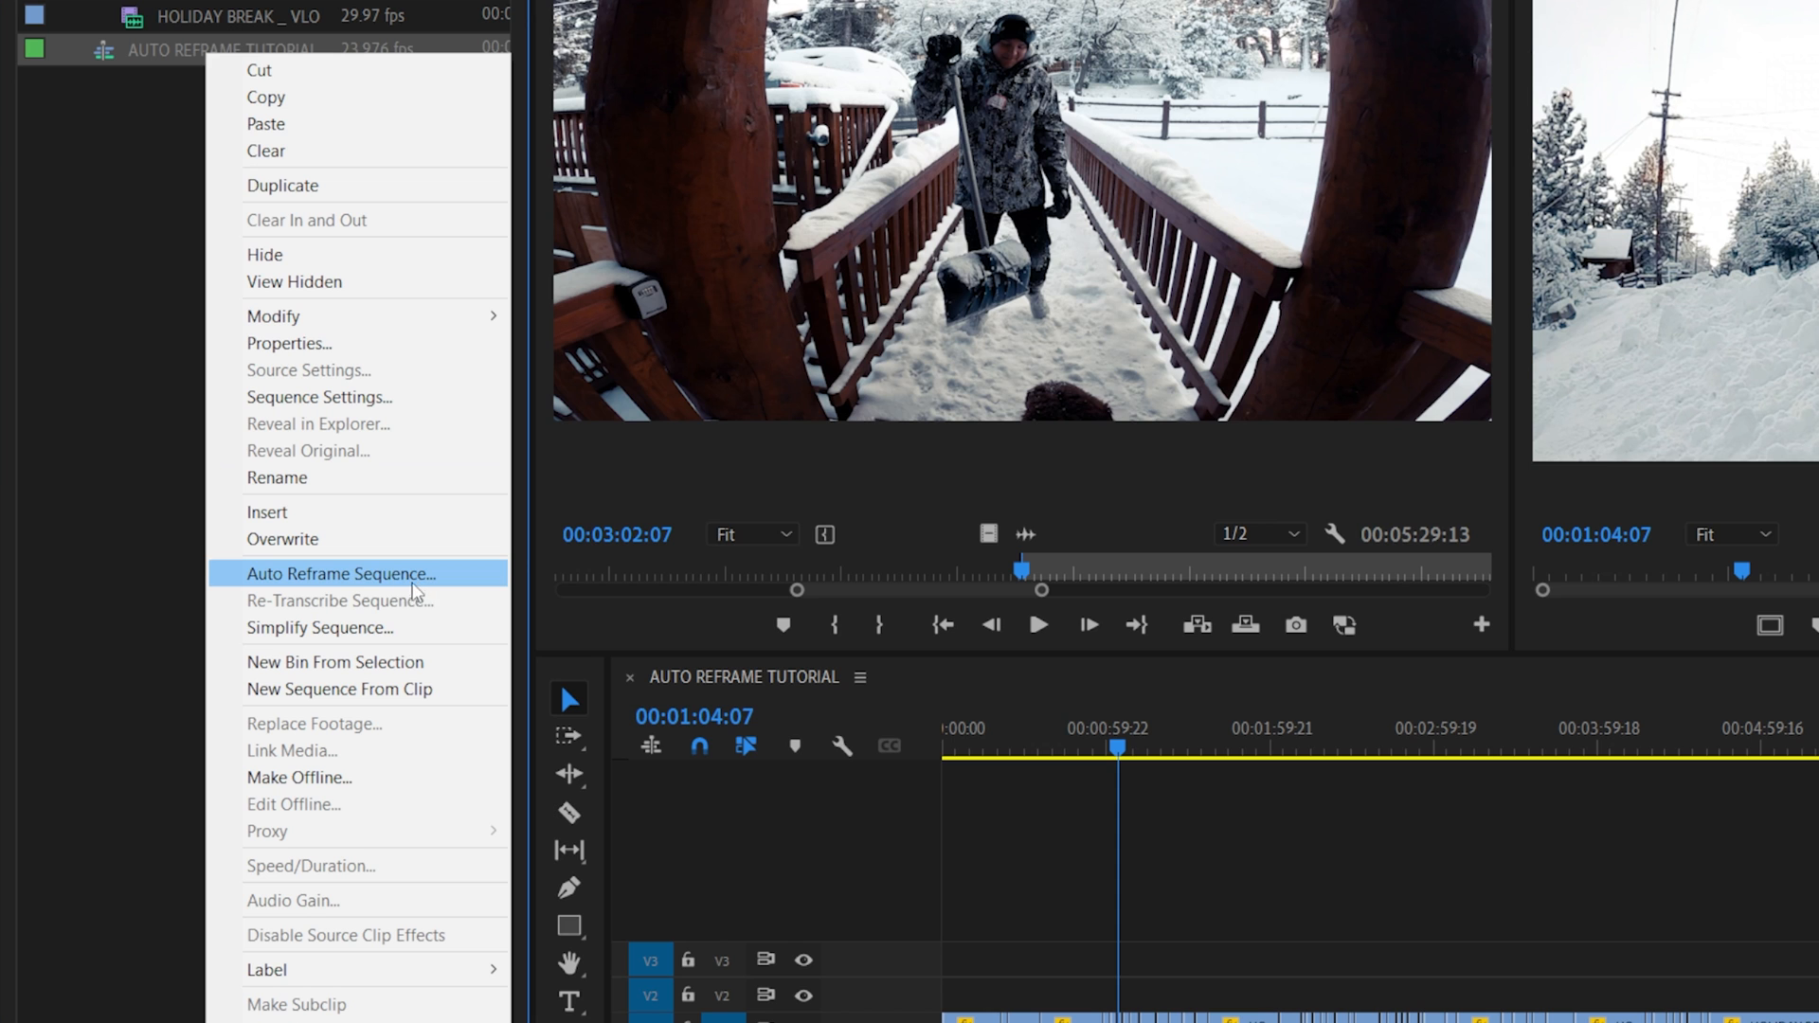
pyautogui.click(419, 575)
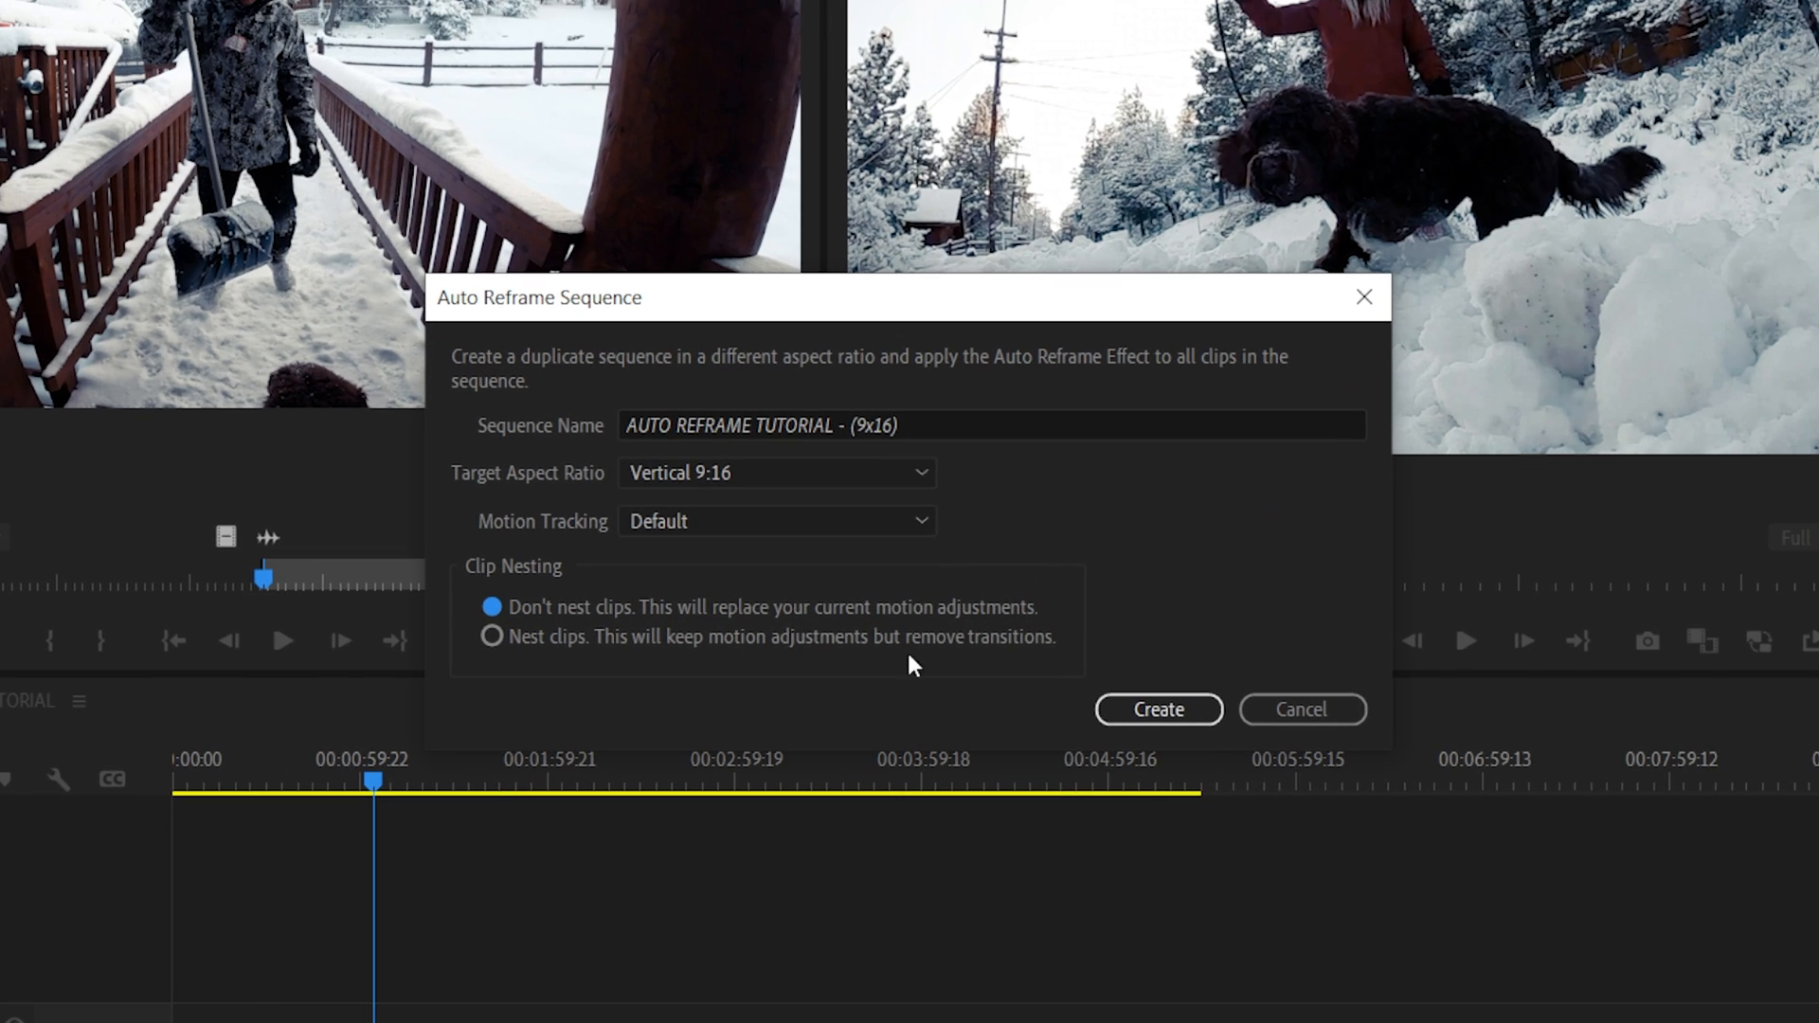
pyautogui.click(655, 477)
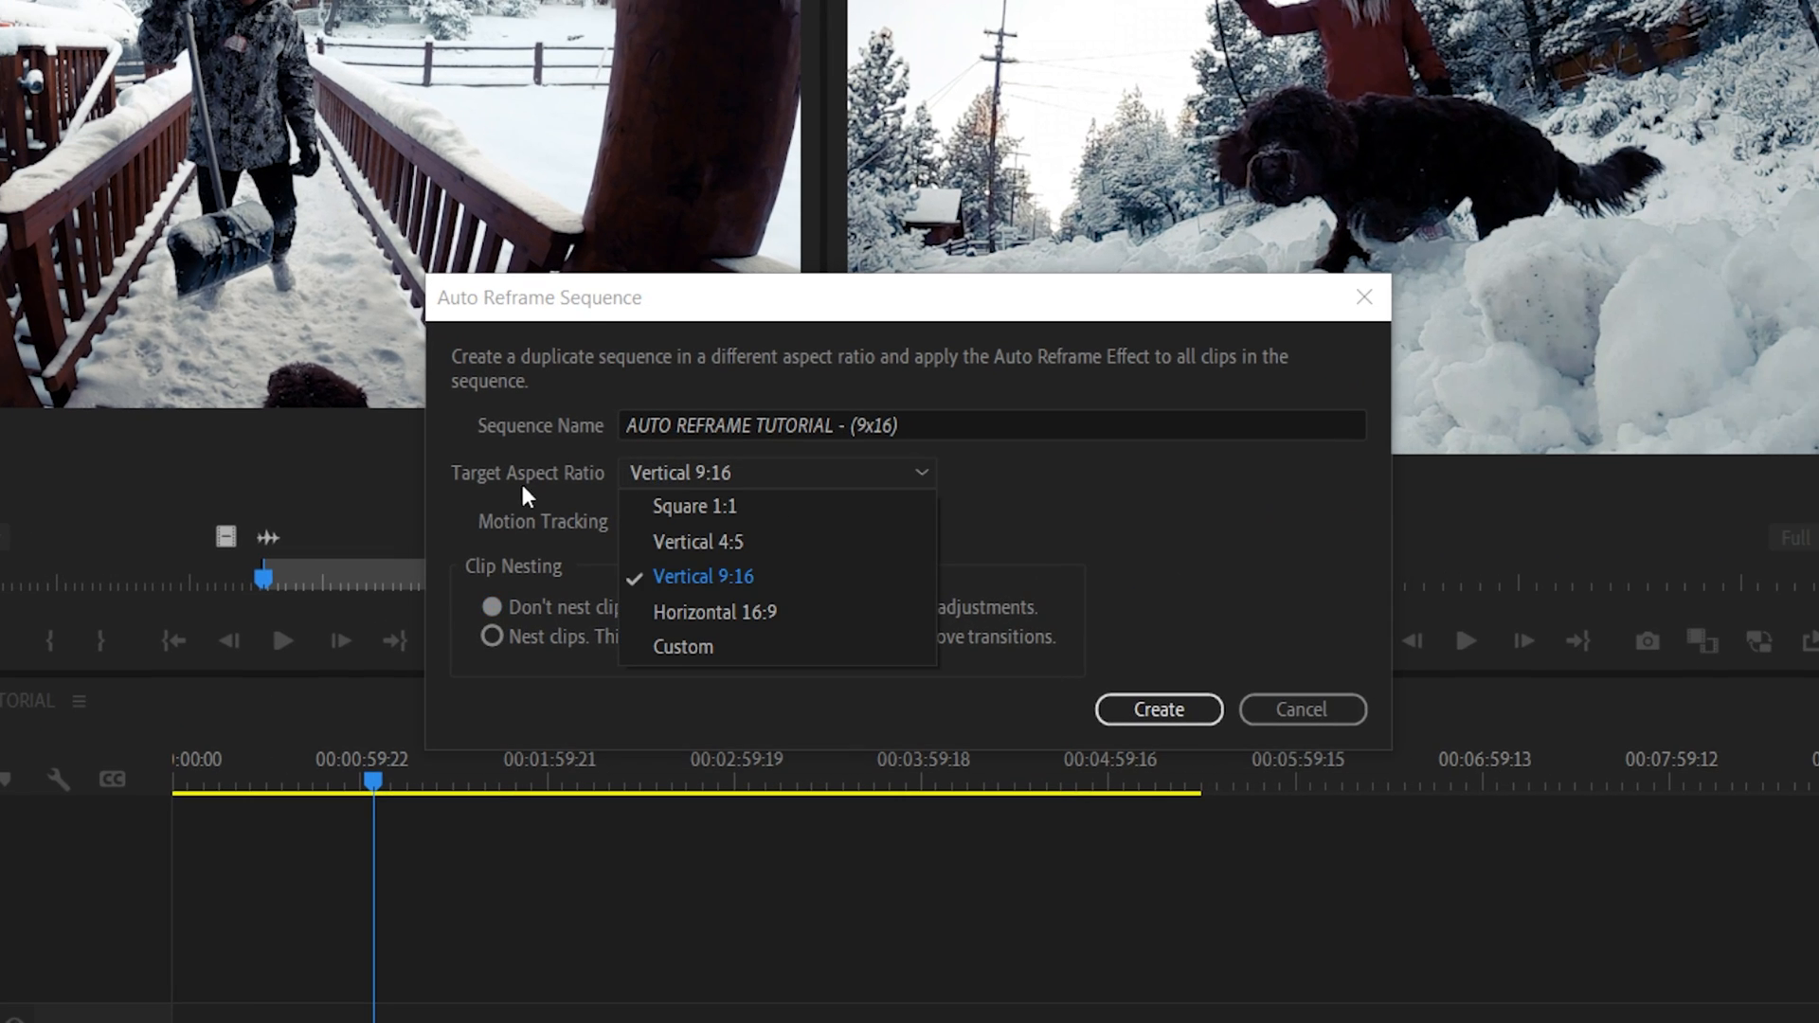
pyautogui.click(775, 576)
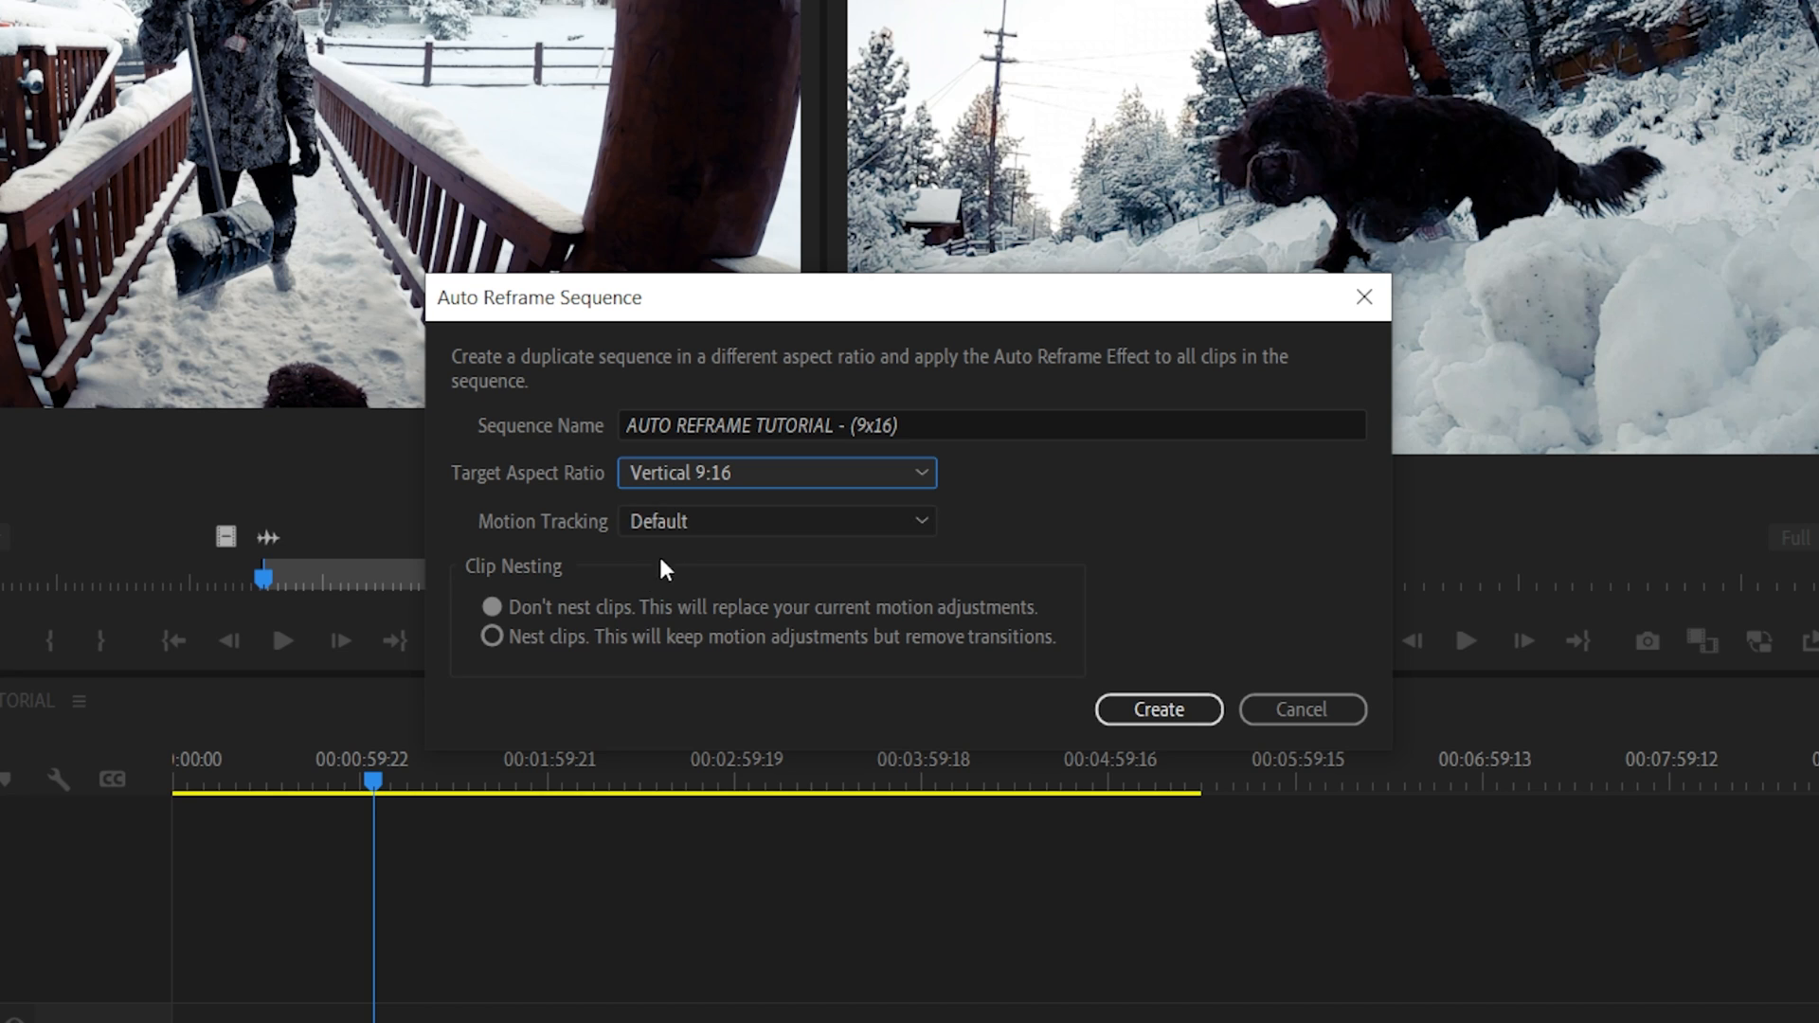
pyautogui.click(1160, 709)
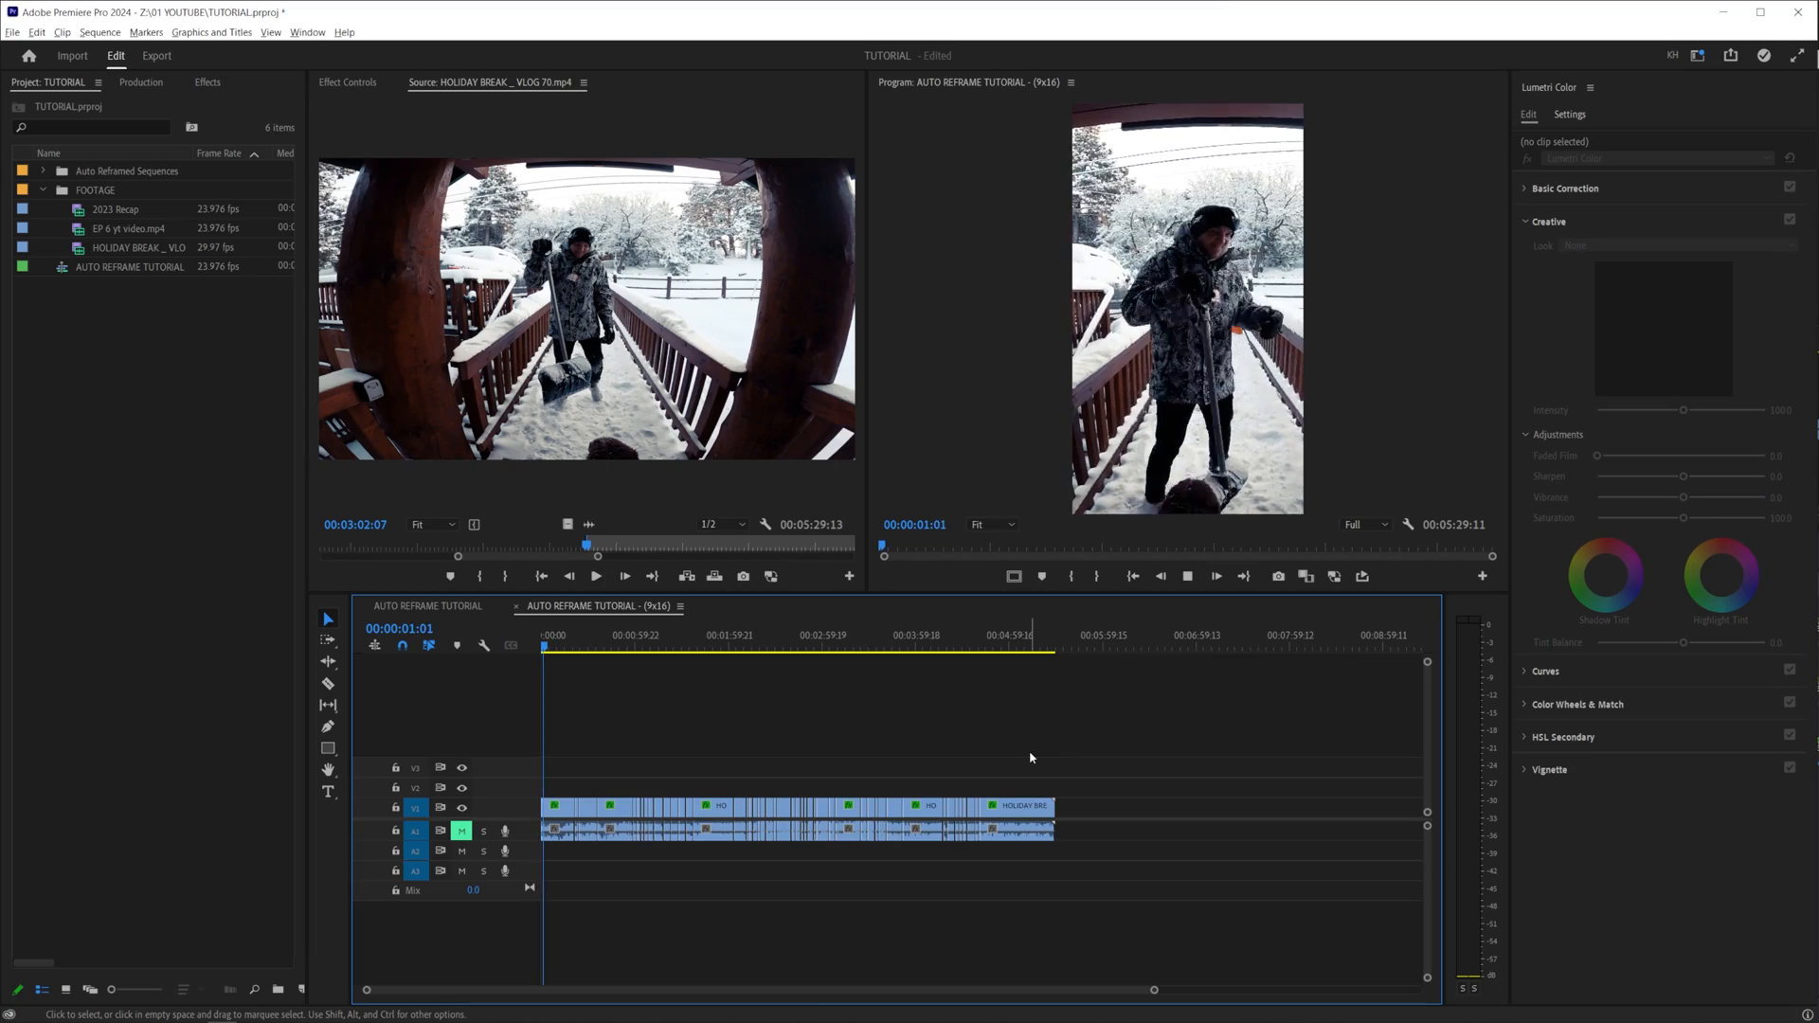
# Step: Scrub and play the reframed 9x16 sequence up to about 00:01:04:00 to check how the subjects are framed
pyautogui.press('=')
pyautogui.moveTo(597, 646); pyautogui.dragTo(722, 646)
pyautogui.press('space')
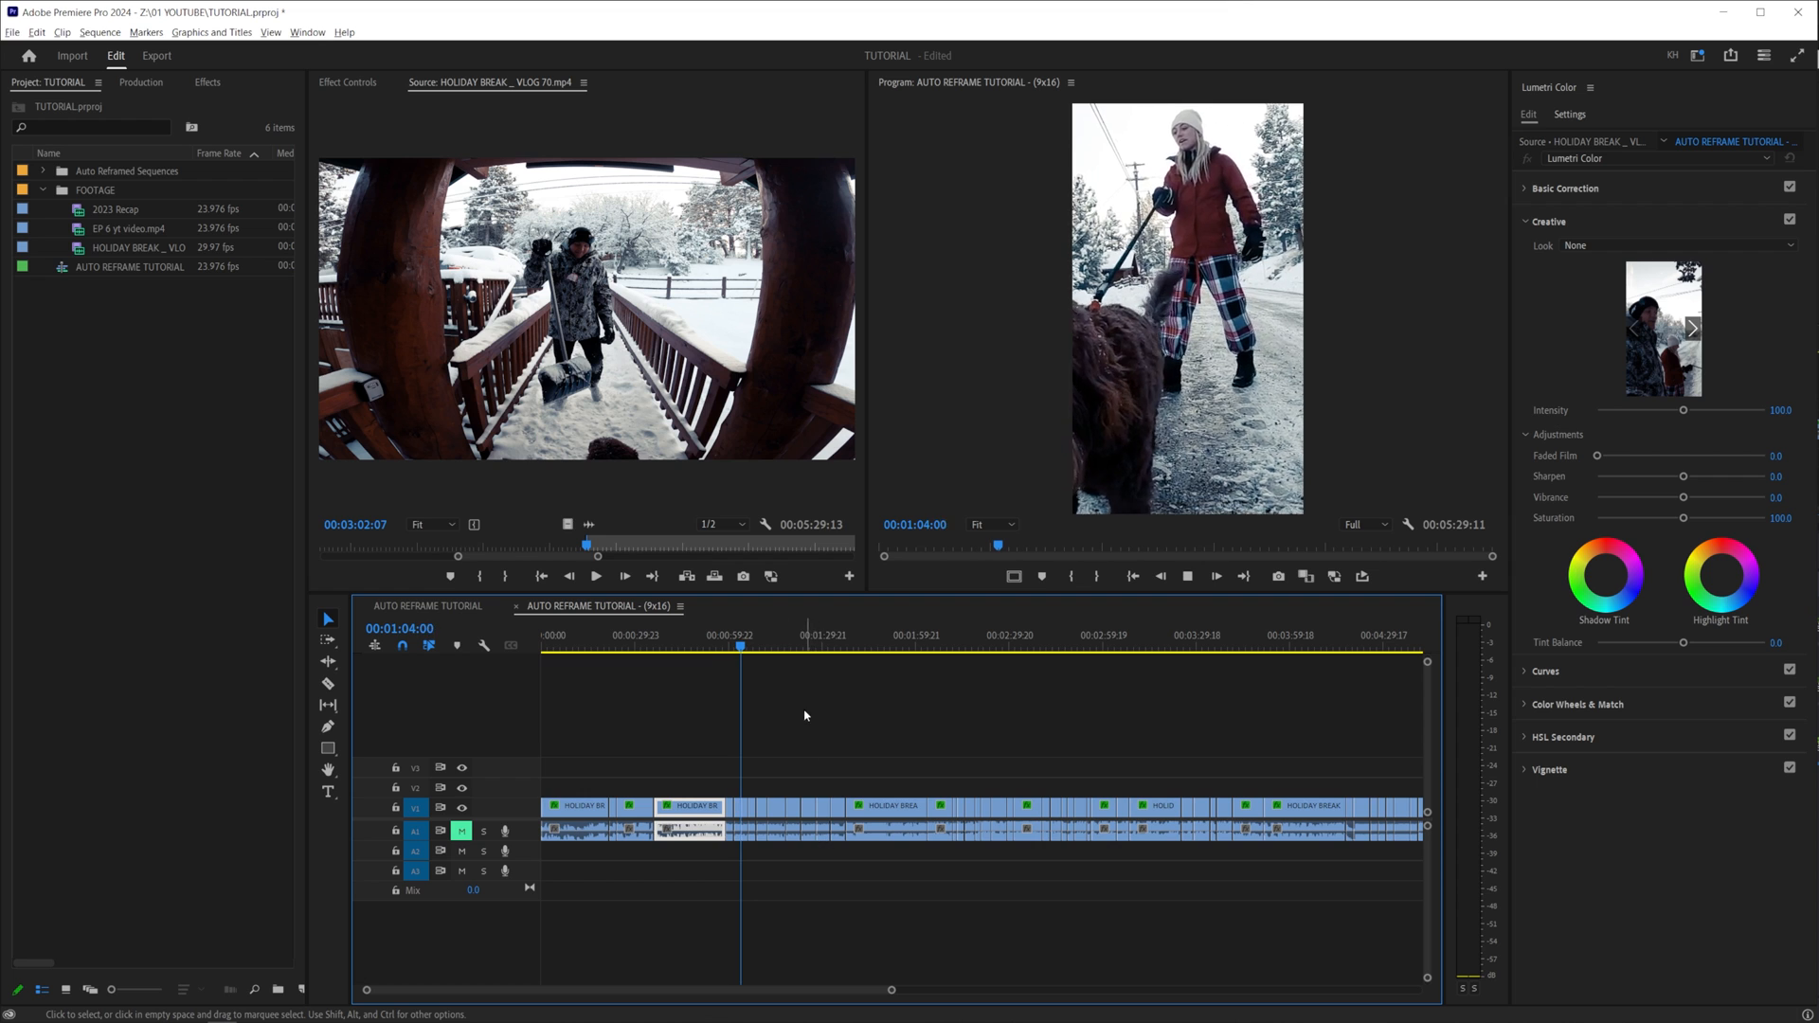
pyautogui.press('space')
# Step: Move the playhead to 00:01:02:11 on the dog close-up clip and show its effect settings
pyautogui.click(762, 695)
pyautogui.press('=')
pyautogui.press('=')
pyautogui.press('=')
pyautogui.moveTo(960, 646); pyautogui.dragTo(935, 650)
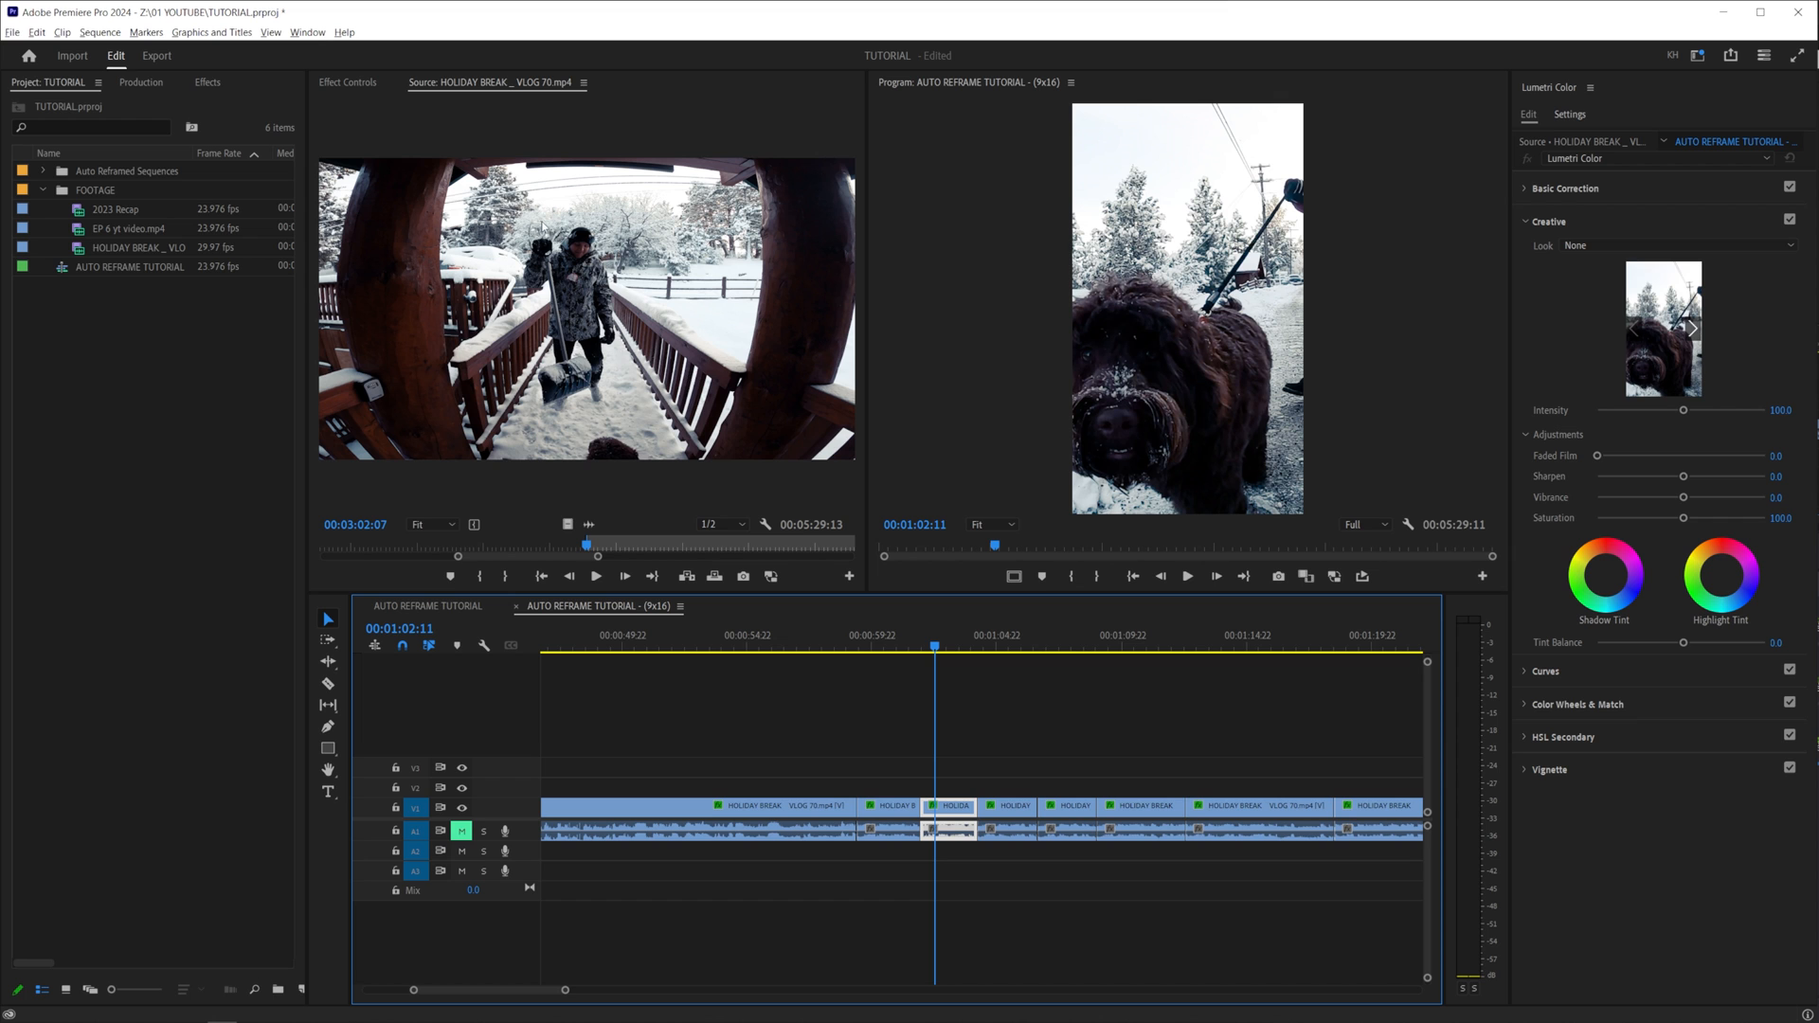
pyautogui.click(347, 84)
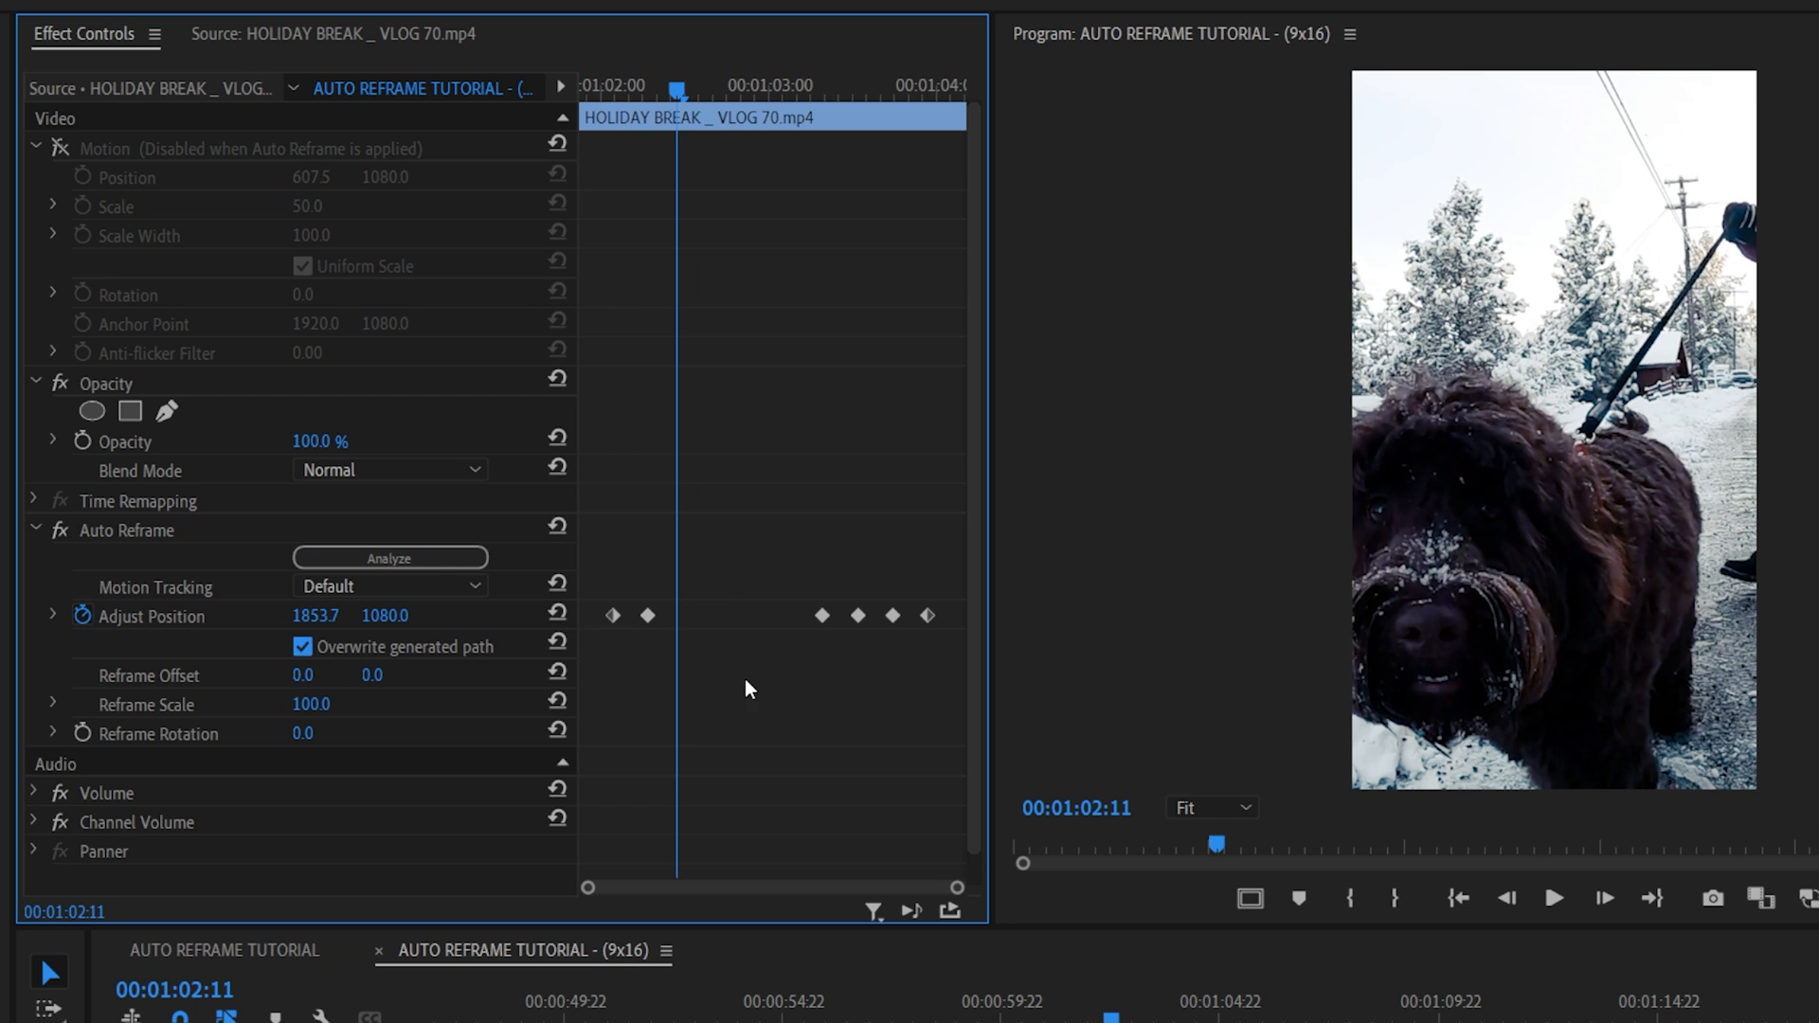
# Step: Delete the clip's Auto Reframe Adjust Position keyframes except the one at 00:01:02:07, and play the clip to check the framing
pyautogui.moveTo(676, 91)
pyautogui.mouseDown()
pyautogui.moveTo(657, 91)
pyautogui.moveTo(844, 94)
pyautogui.moveTo(642, 95)
pyautogui.moveTo(698, 109)
pyautogui.mouseUp()
pyautogui.moveTo(968, 644); pyautogui.dragTo(970, 650)
pyautogui.press('Delete')
pyautogui.moveTo(709, 106); pyautogui.dragTo(554, 111)
pyautogui.press('space')
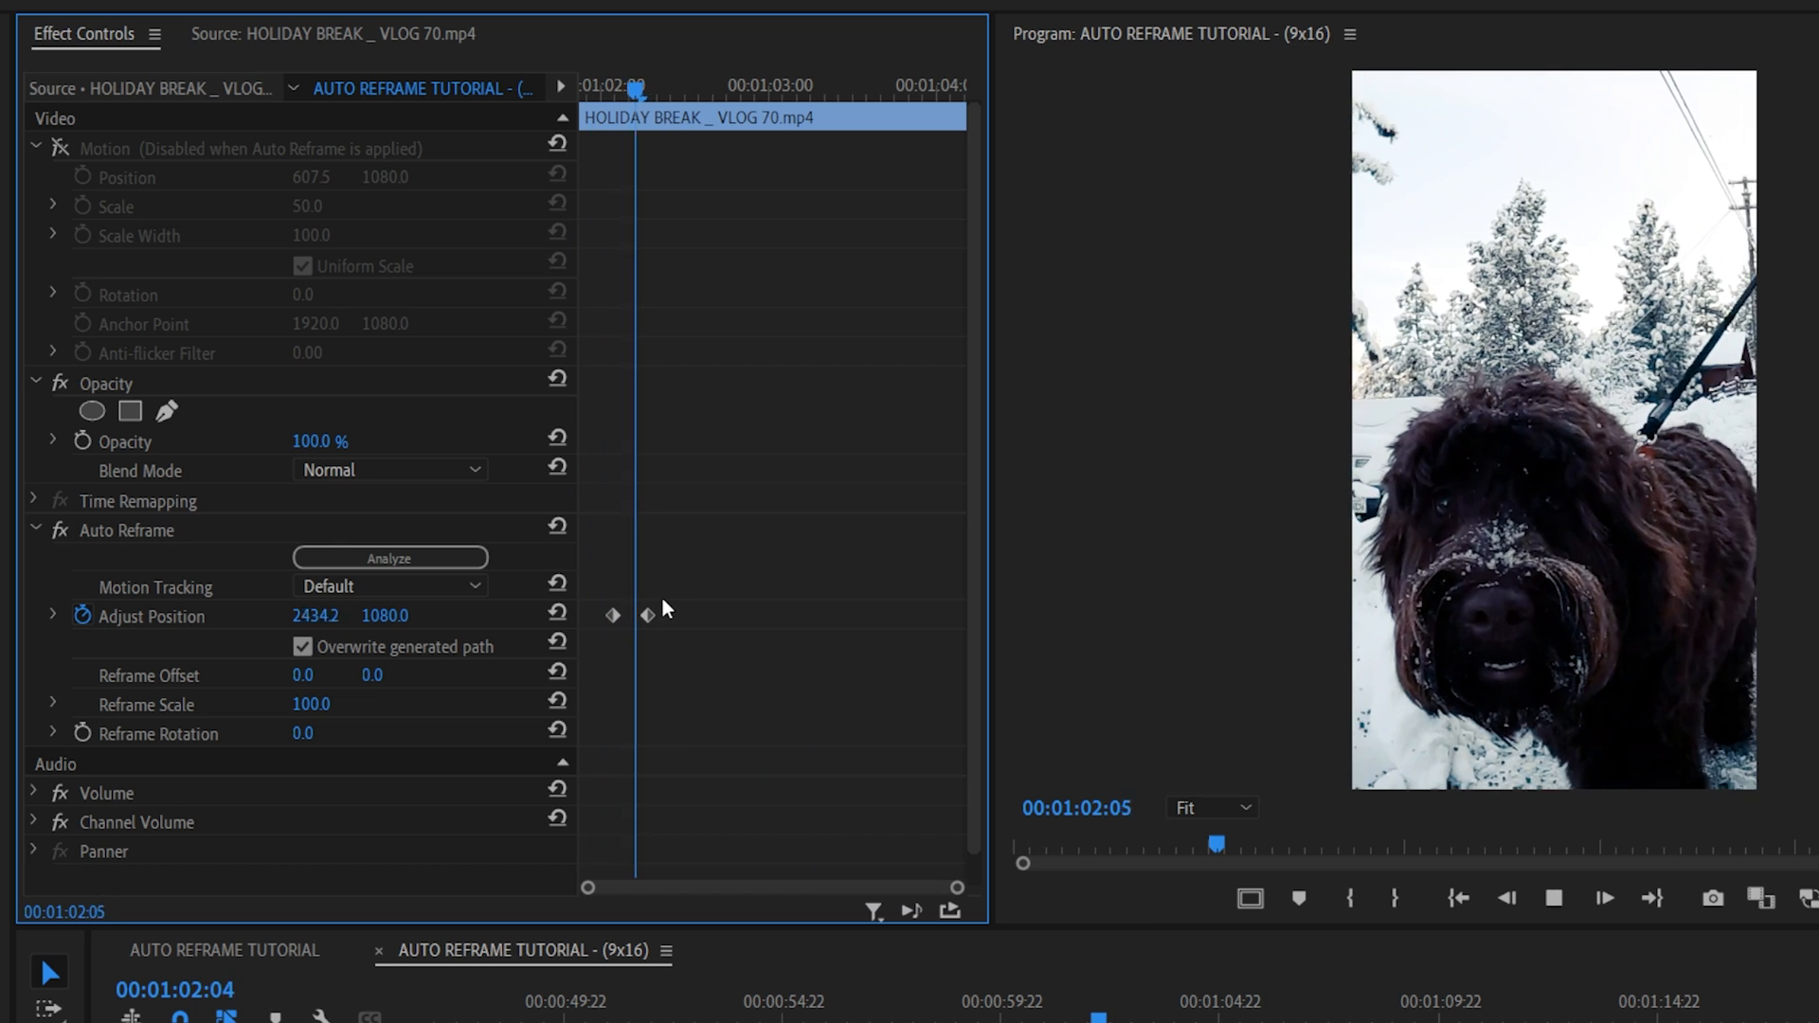
pyautogui.press('space')
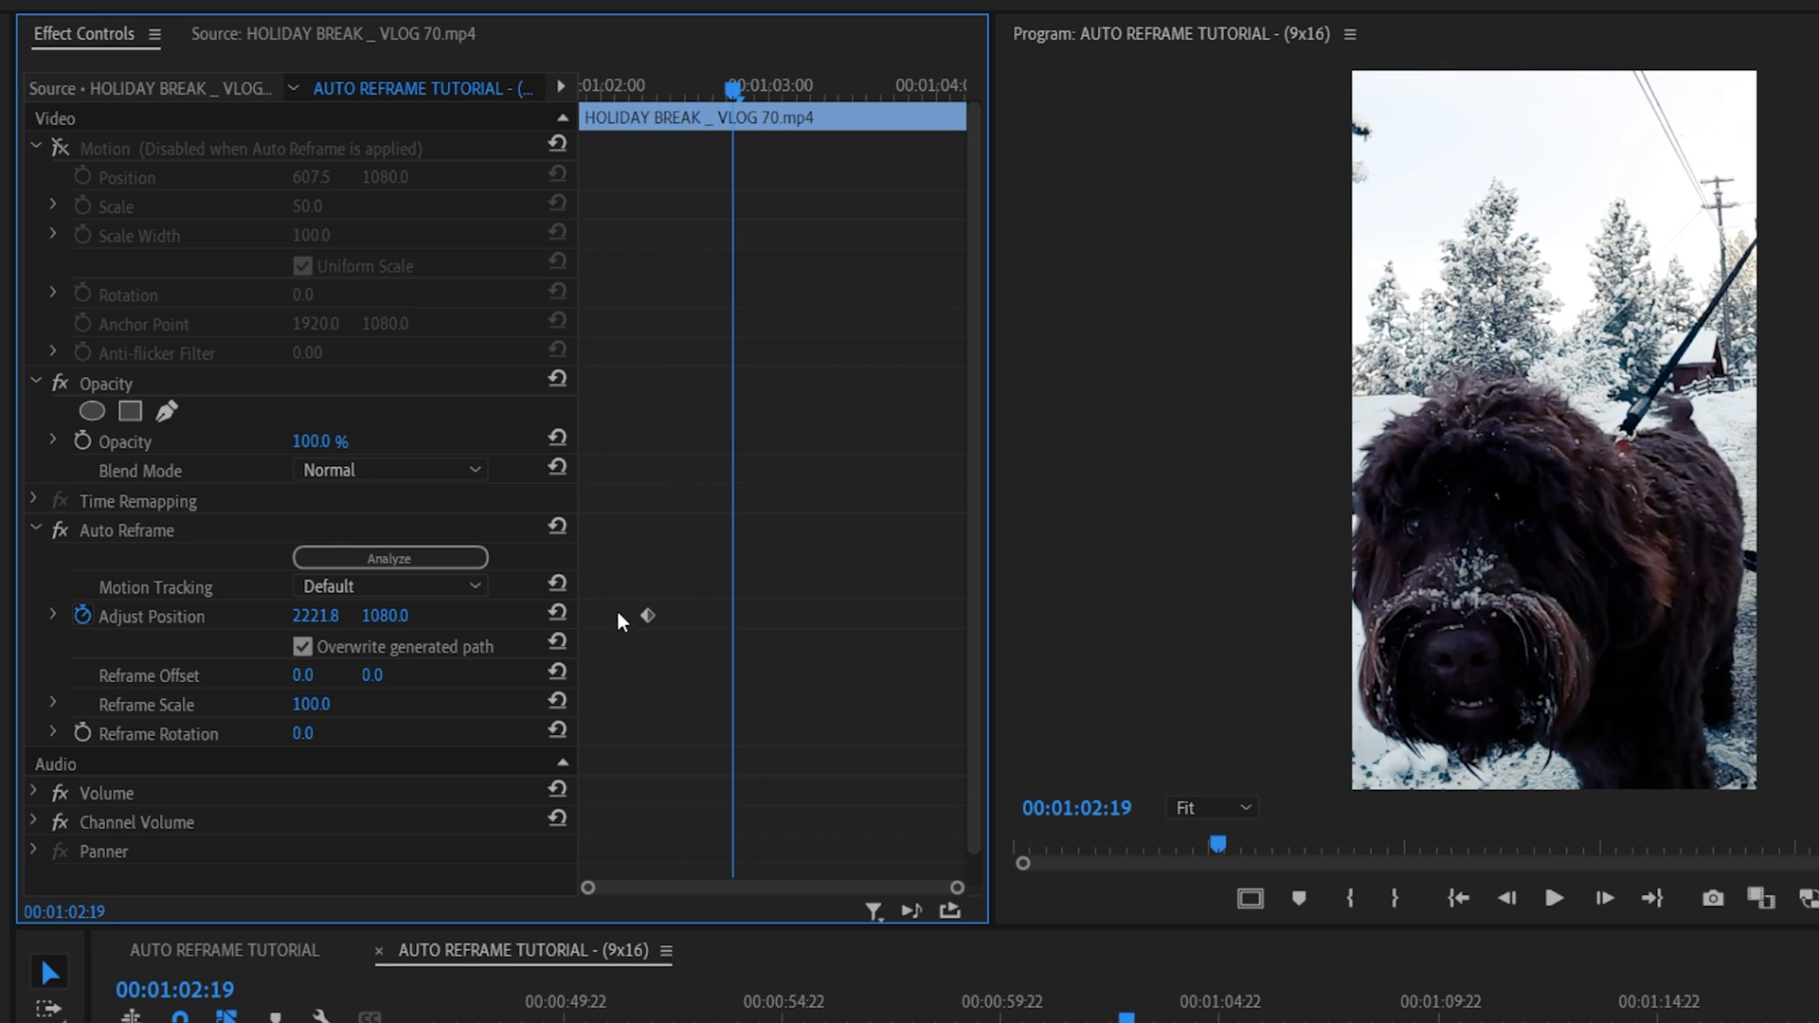
# Step: Go to the remaining Adjust Position keyframe at 00:01:02:07 and adjust the reframe position there
pyautogui.moveTo(652, 98); pyautogui.dragTo(626, 97)
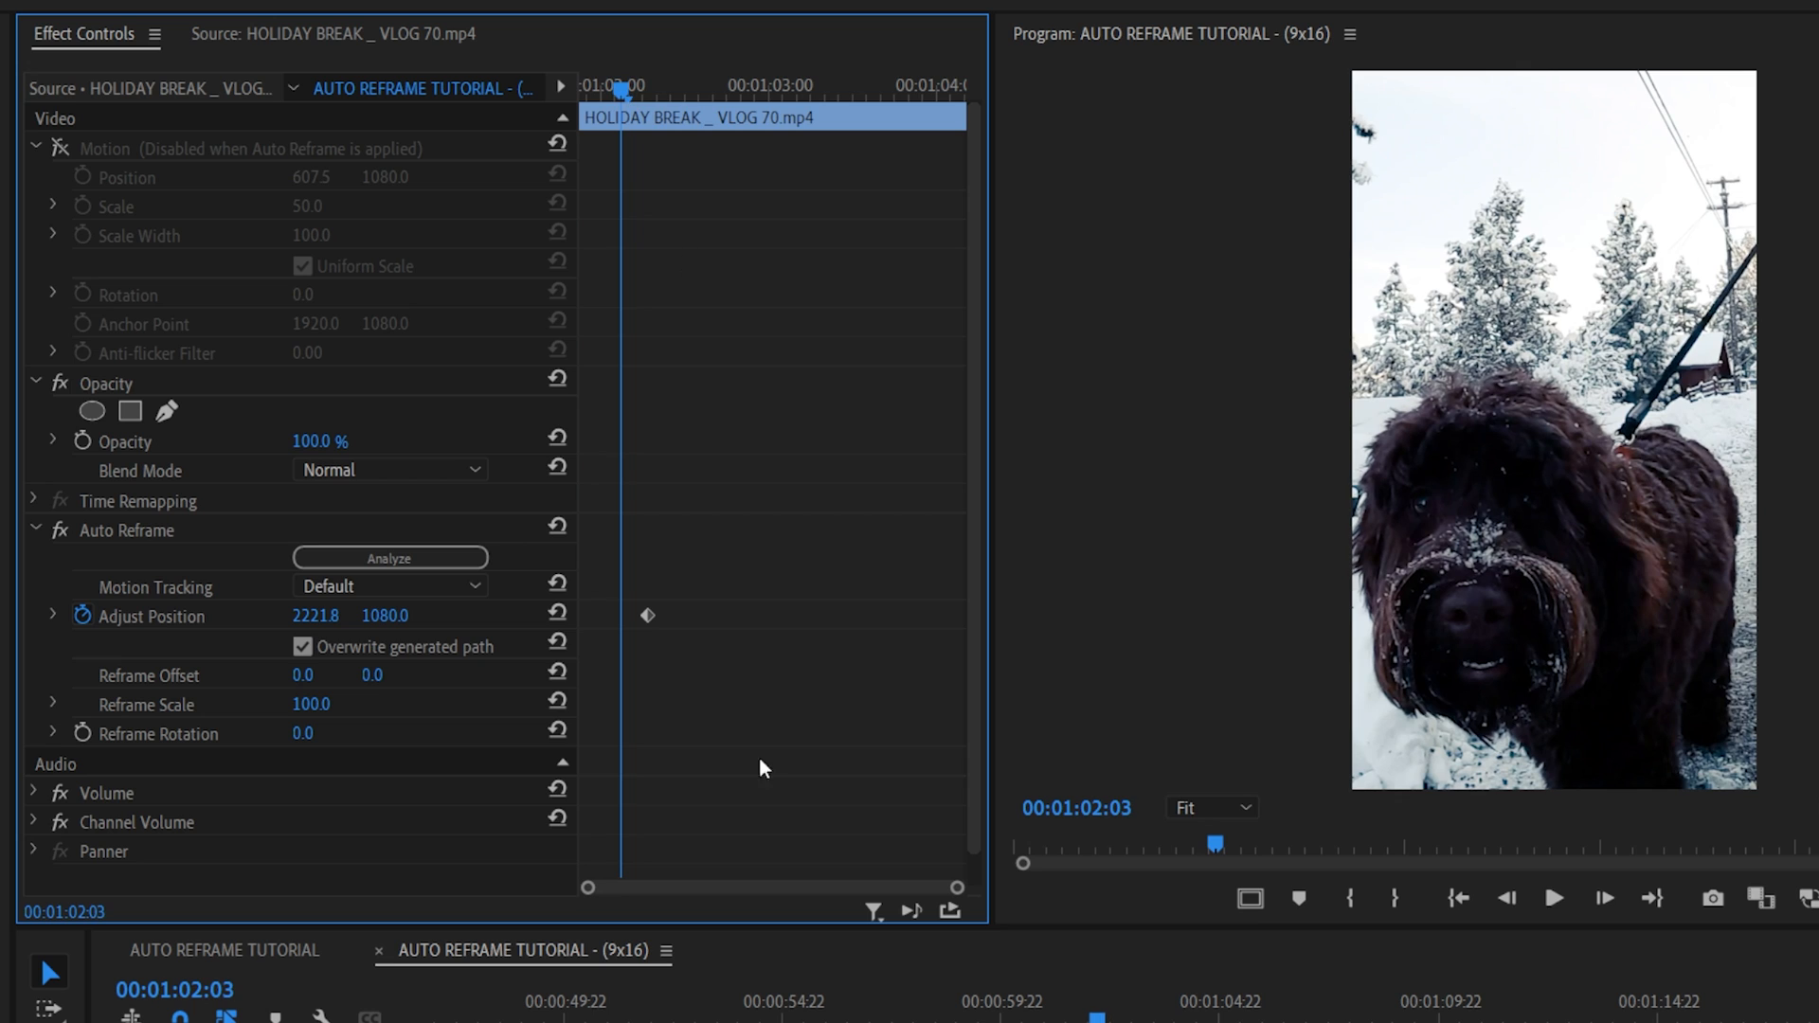
pyautogui.click(53, 616)
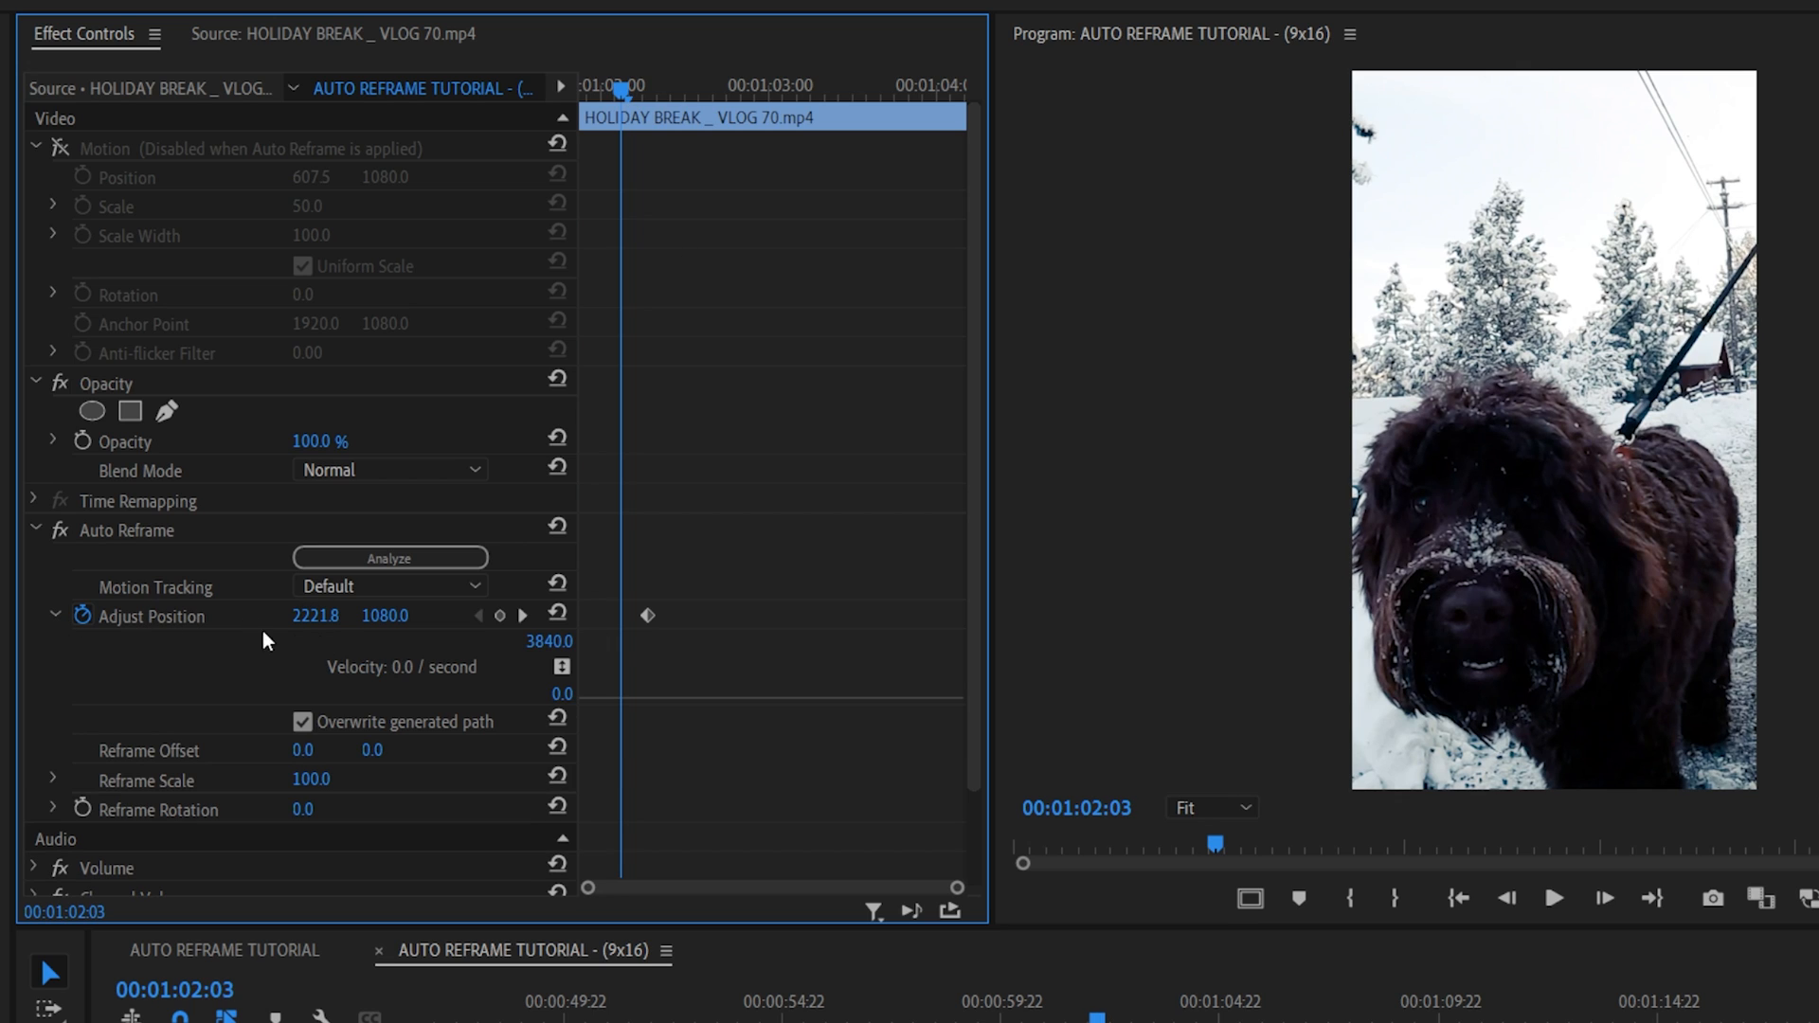
pyautogui.click(523, 616)
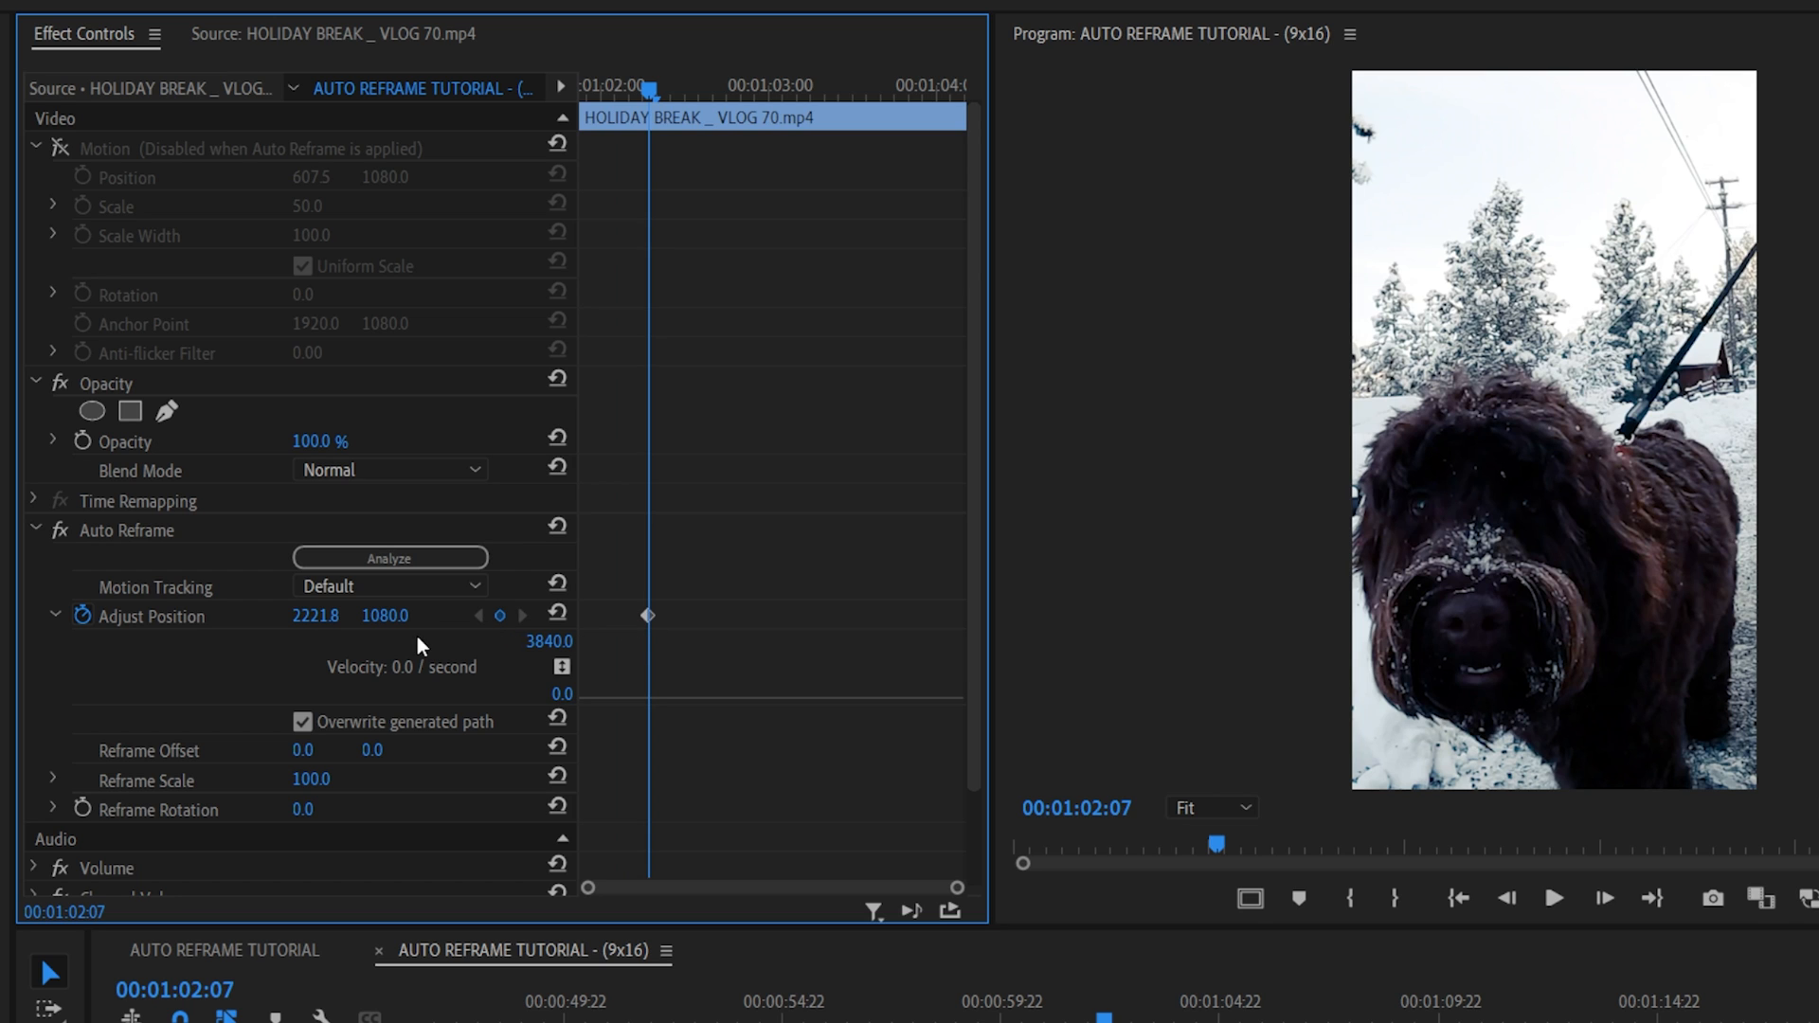
pyautogui.moveTo(394, 620); pyautogui.dragTo(726, 617)
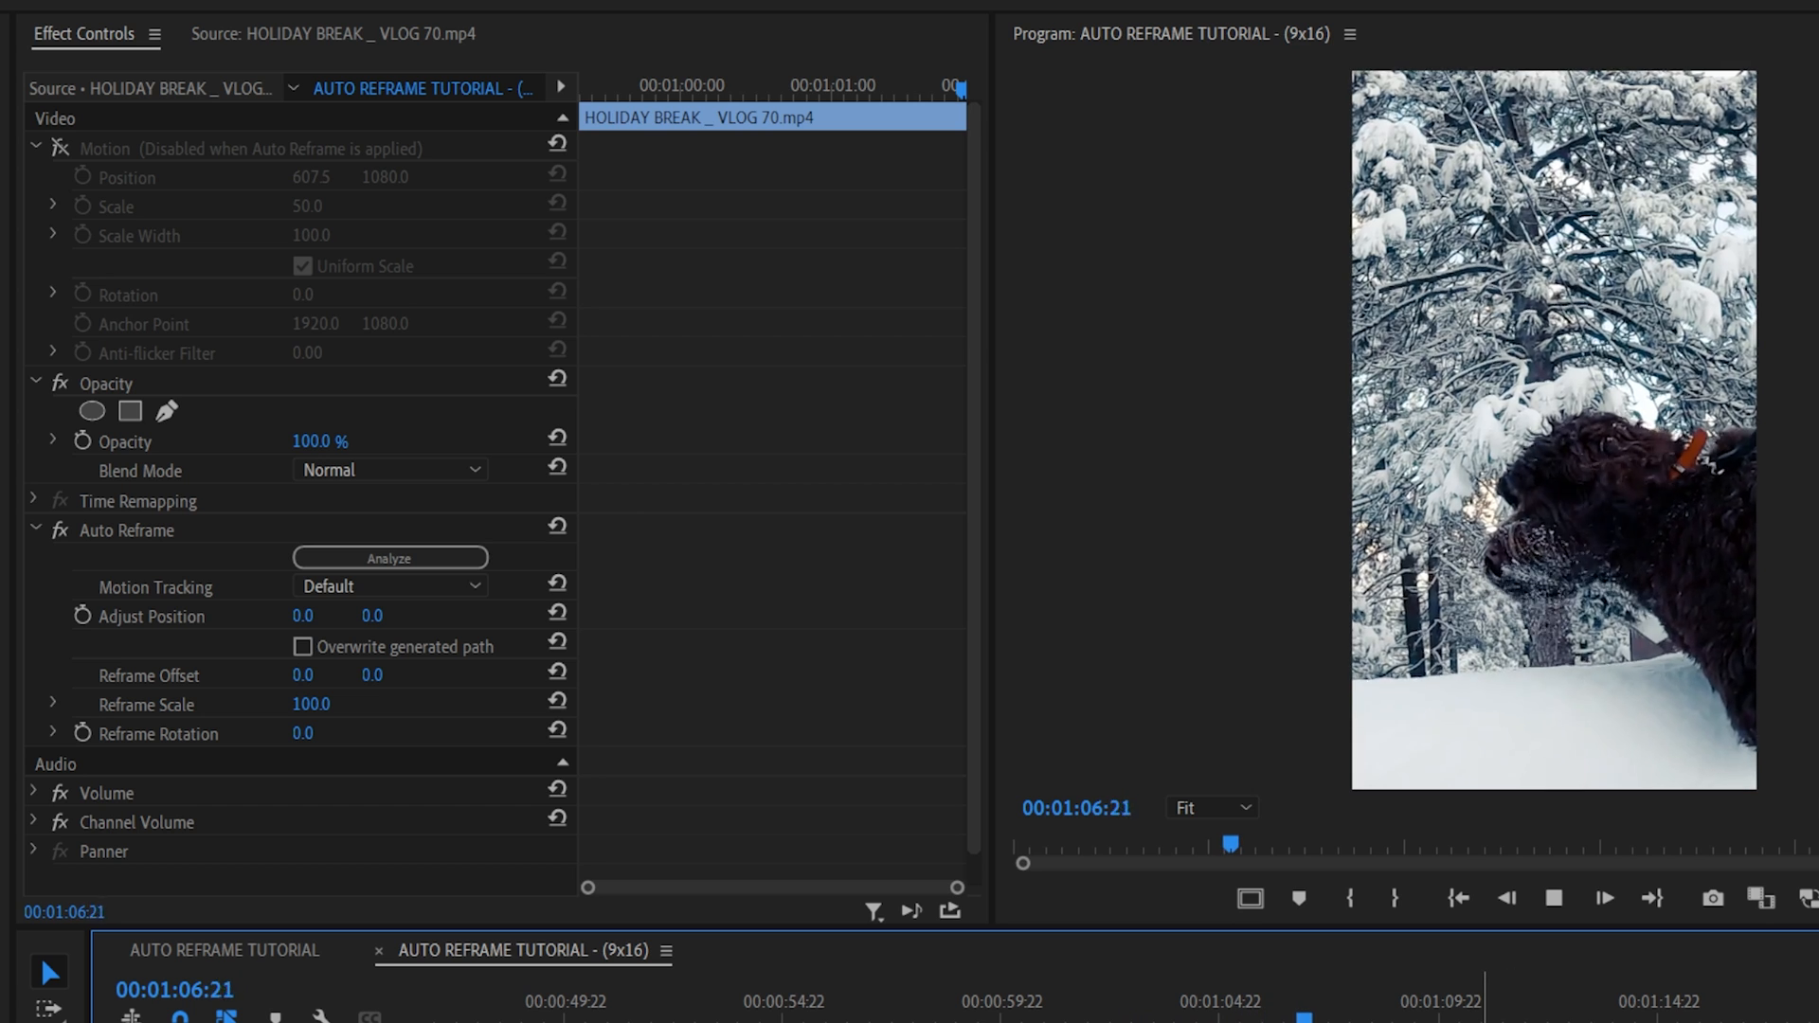
# Step: Stop playback and mark an In point at 00:03:10:01, on the snowboarding clip
pyautogui.press('space')
pyautogui.press('-')
pyautogui.press('-')
pyautogui.press('-')
pyautogui.press('-')
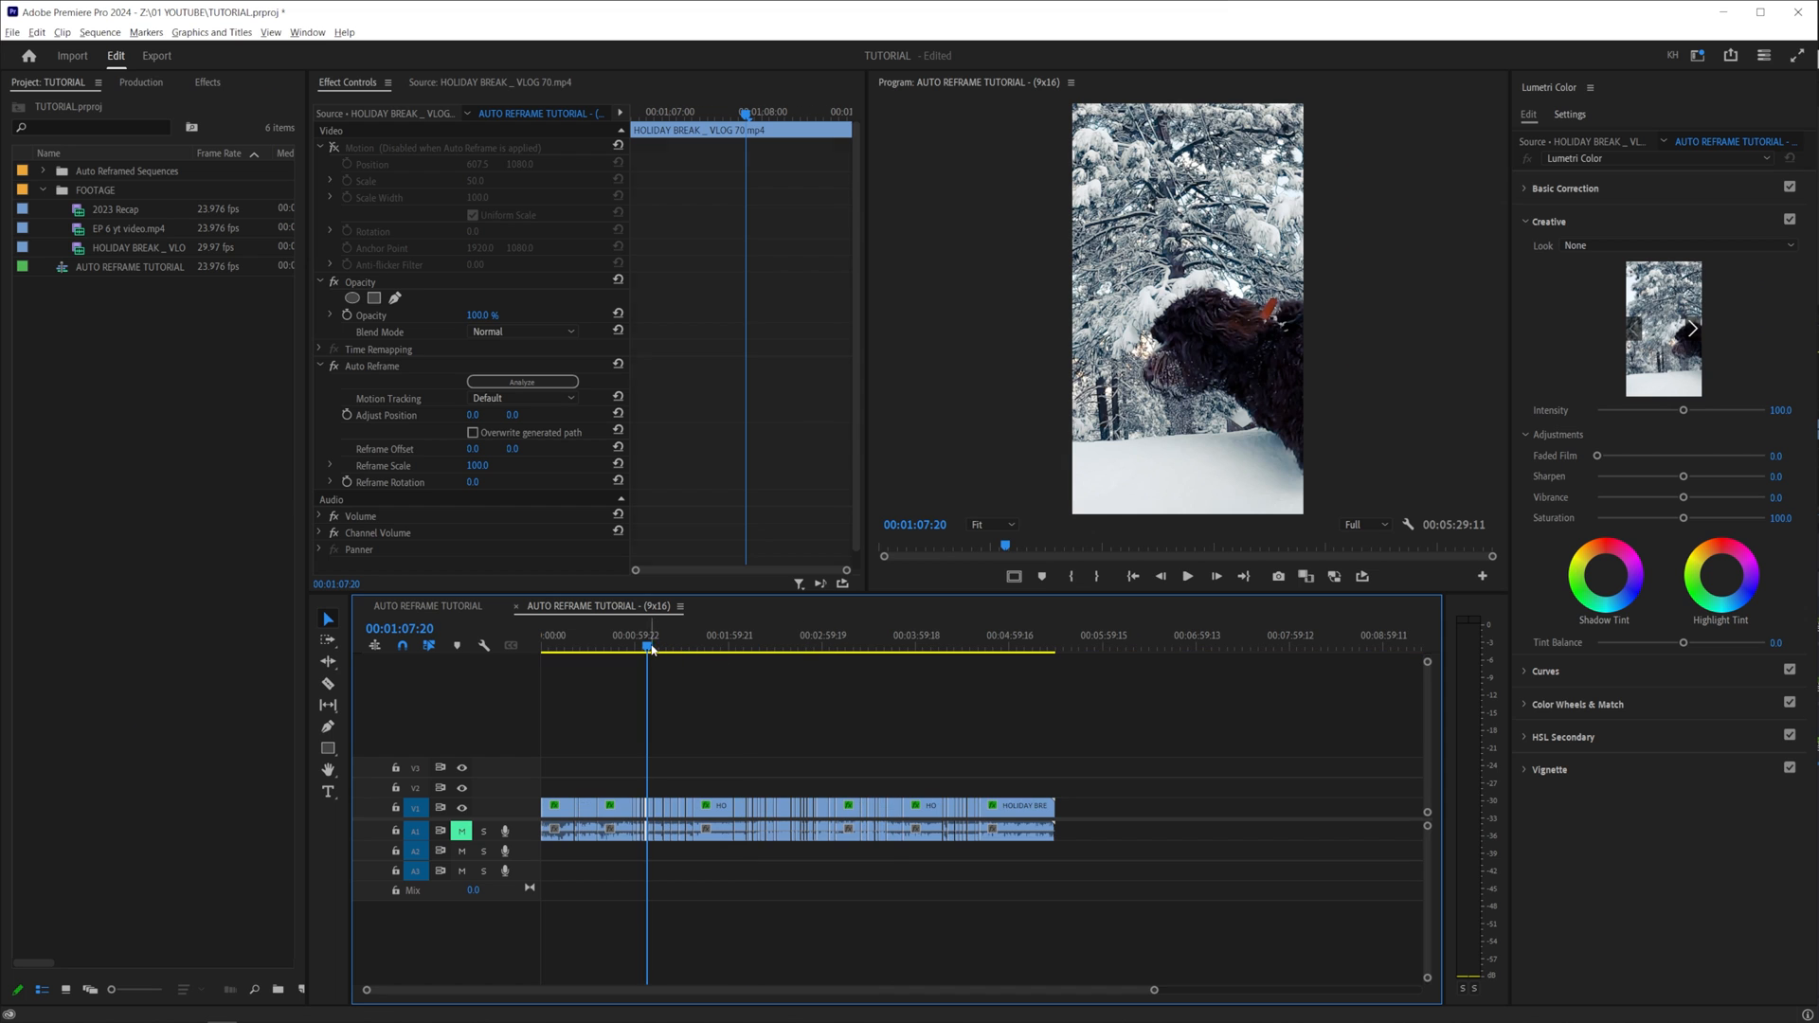
pyautogui.moveTo(652, 650); pyautogui.dragTo(842, 643)
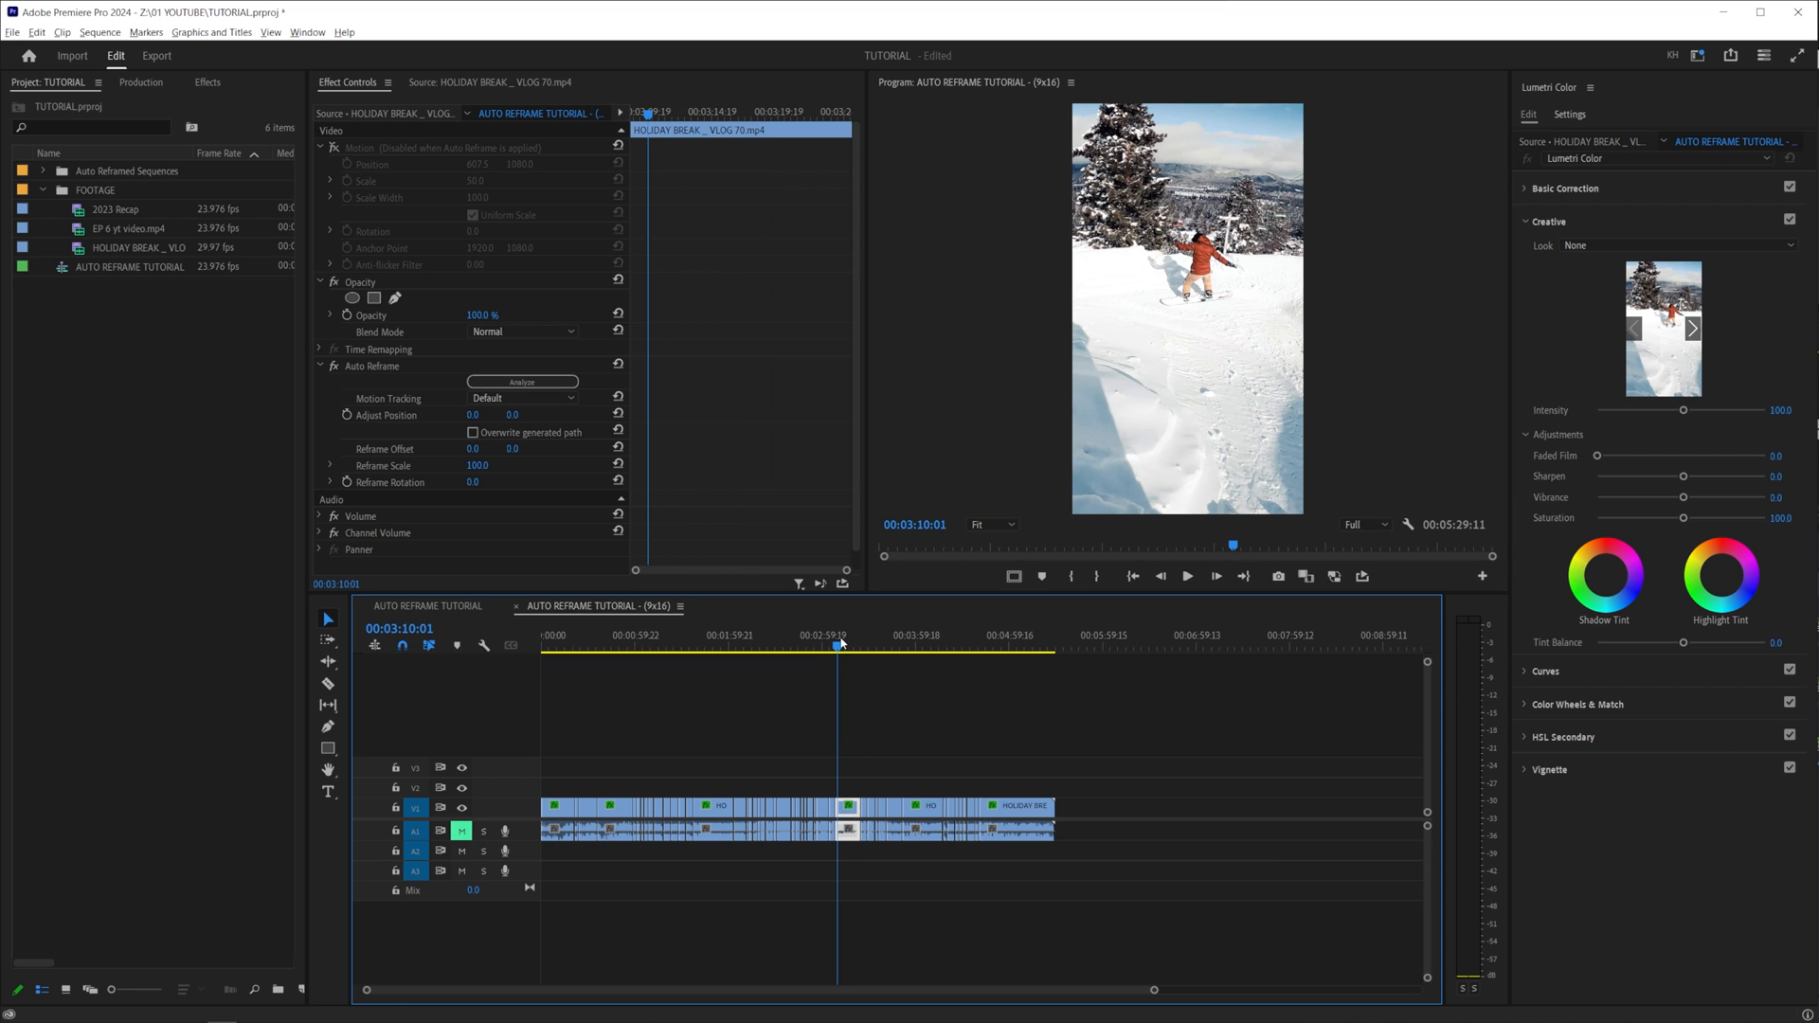
pyautogui.click(886, 722)
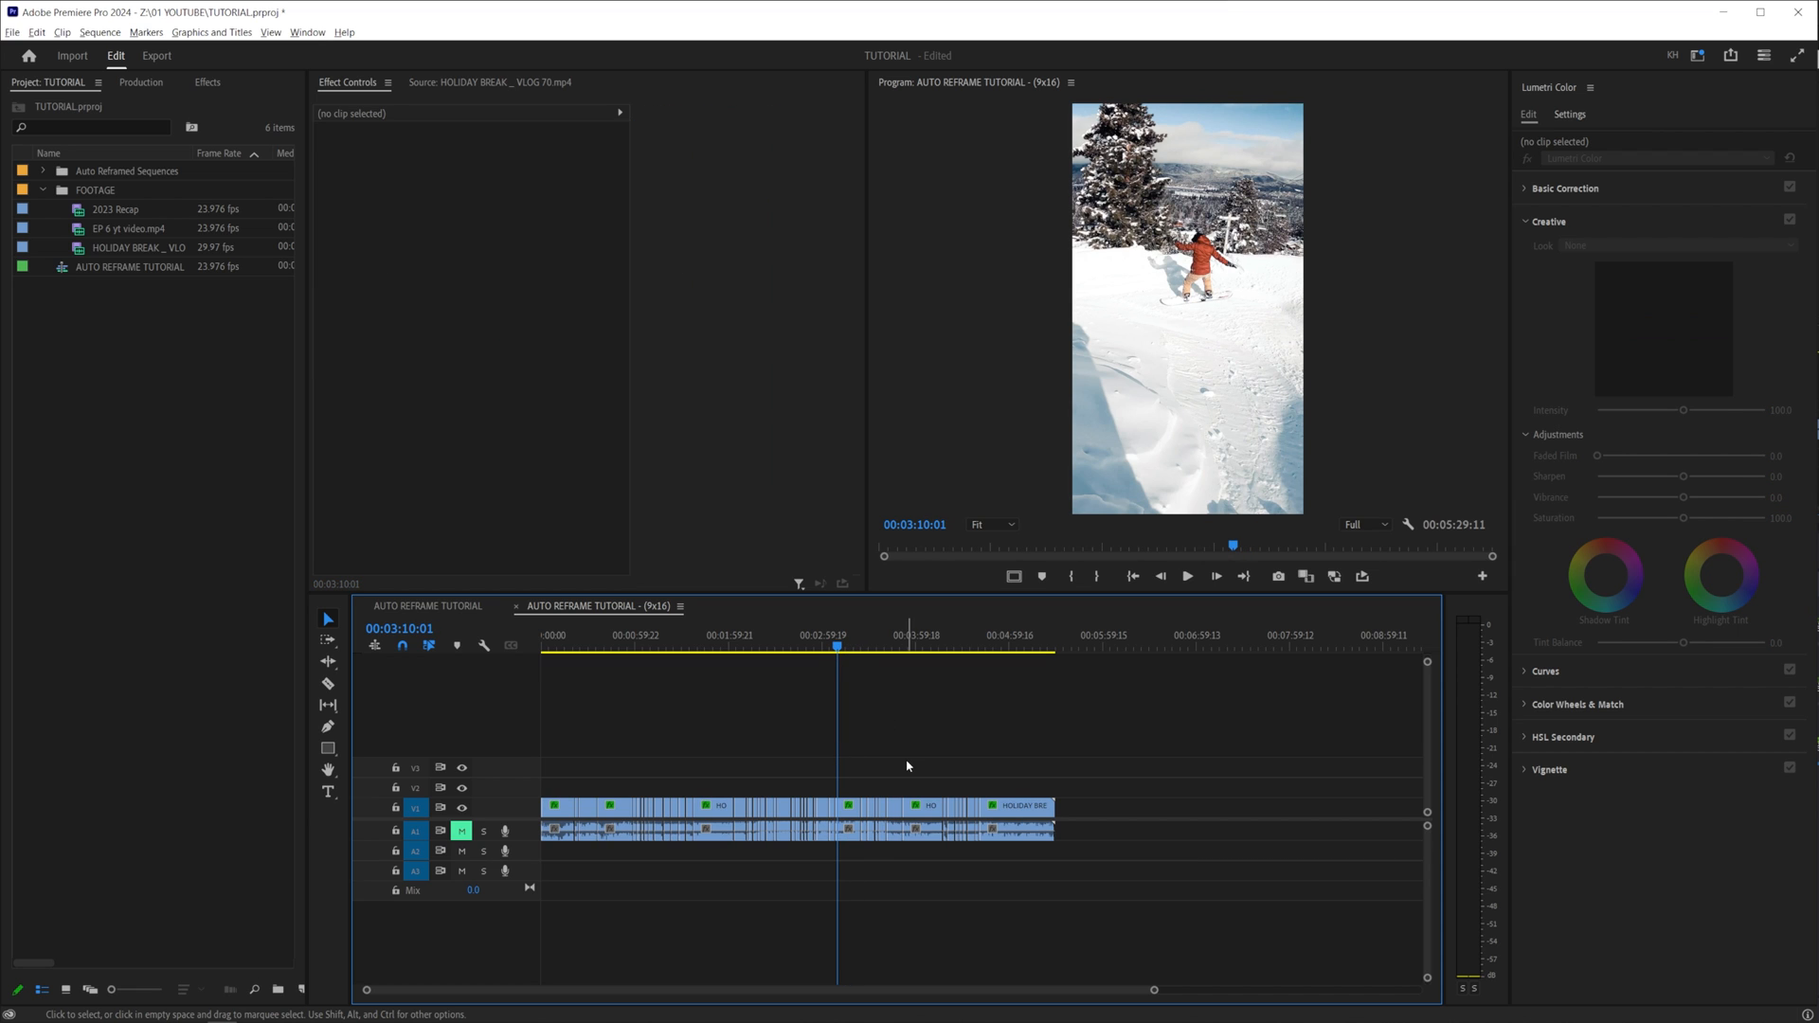
pyautogui.press('i')
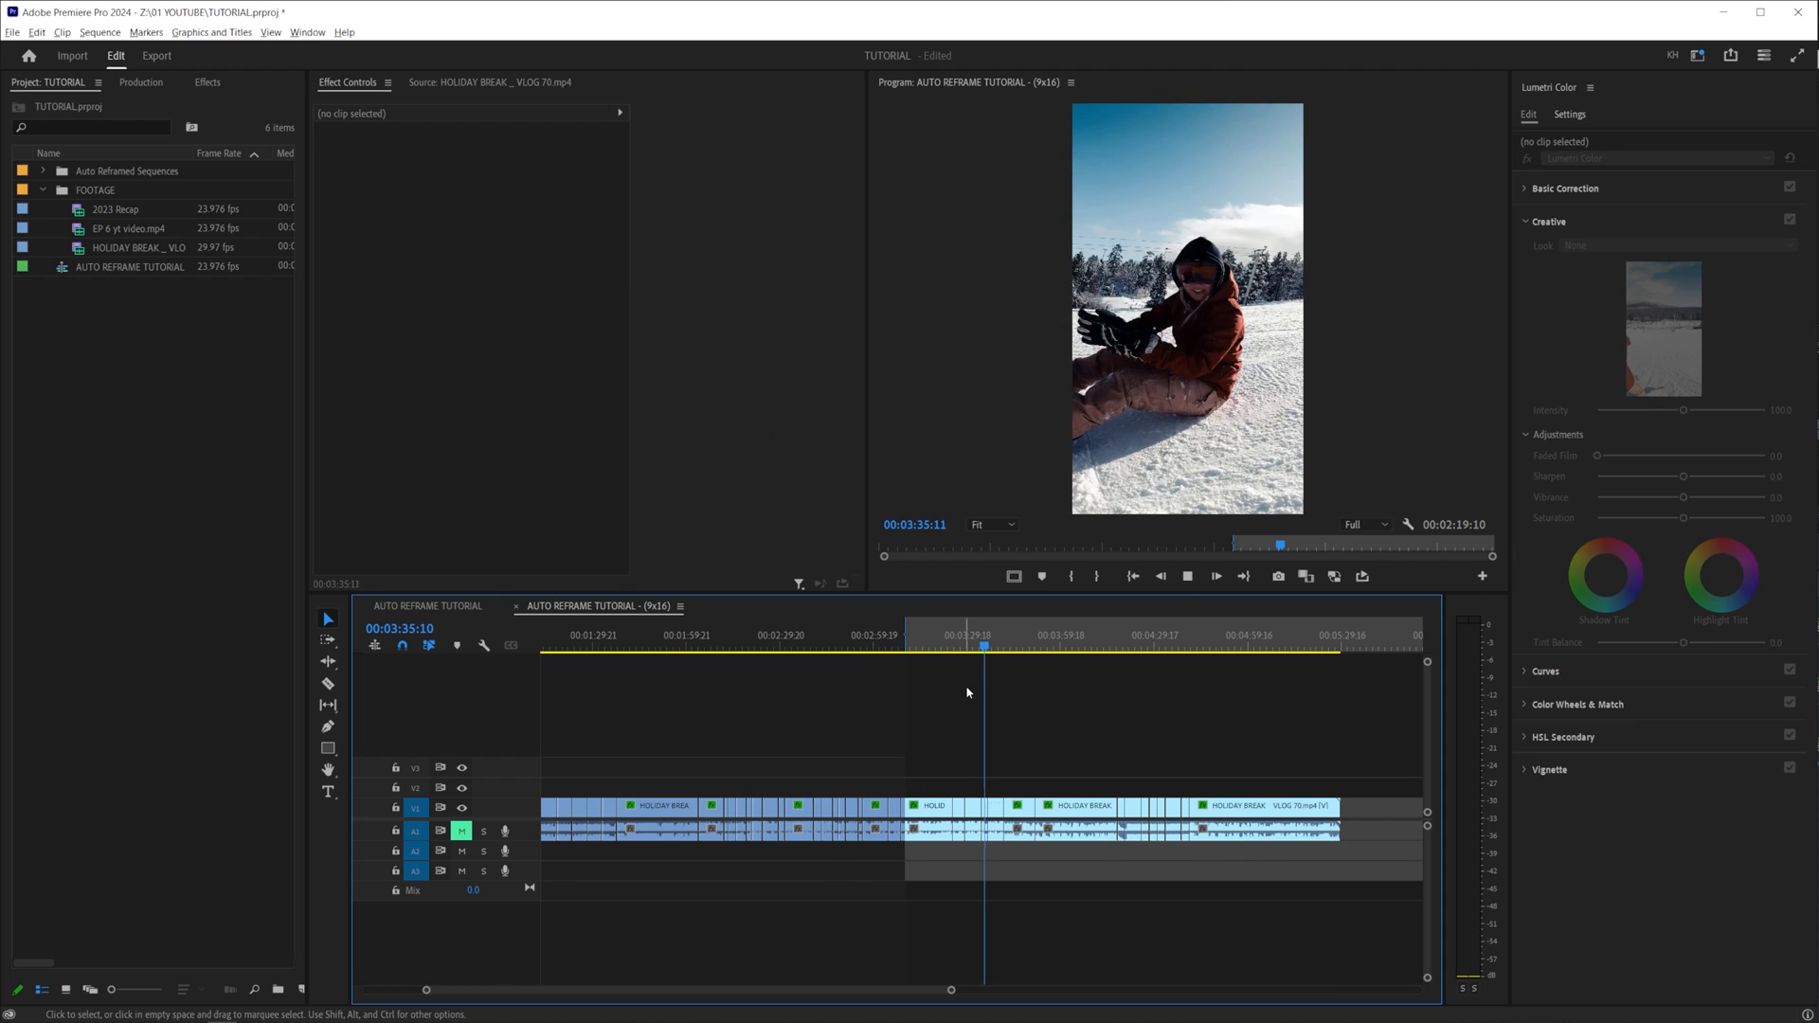
# Step: Mark an Out point at about 00:03:36, on the seated snowboarder shot, and scrub back to 00:03:17:19 within the marked range
pyautogui.click(998, 647)
pyautogui.moveTo(999, 647); pyautogui.dragTo(986, 648)
pyautogui.click(1021, 698)
pyautogui.press('=')
pyautogui.press('=')
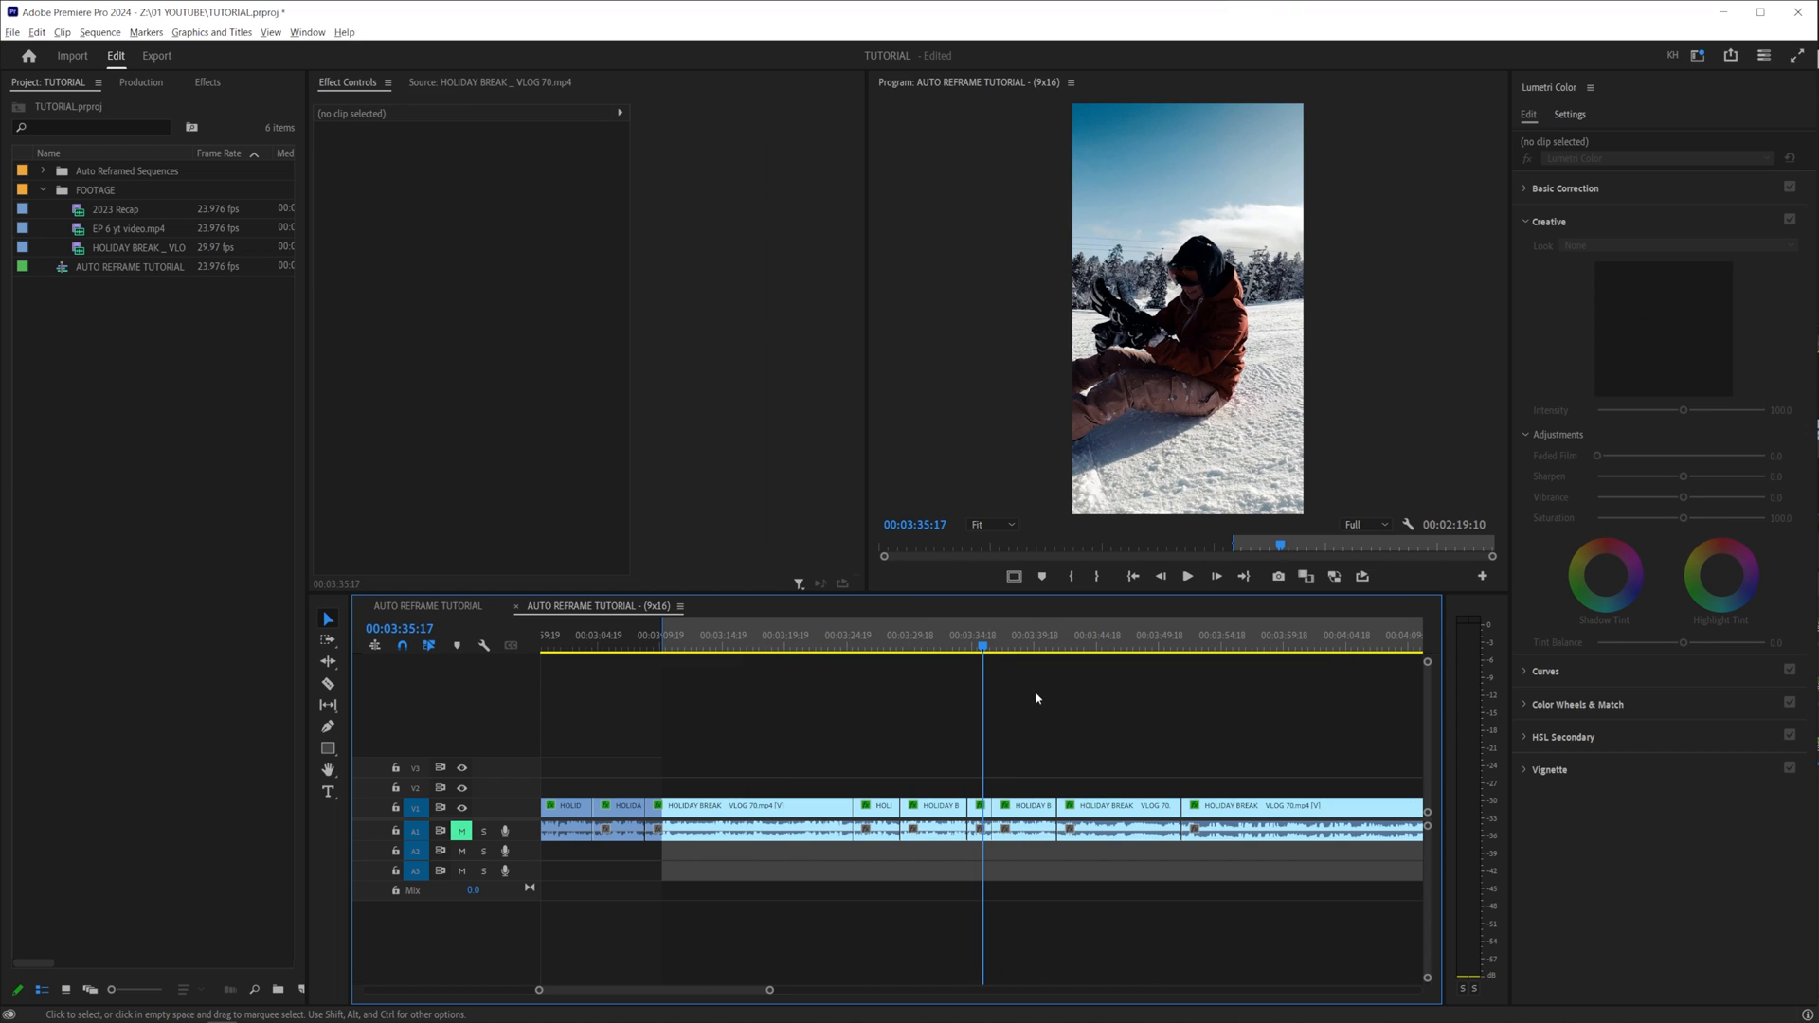
pyautogui.press('o')
pyautogui.moveTo(984, 634); pyautogui.dragTo(759, 645)
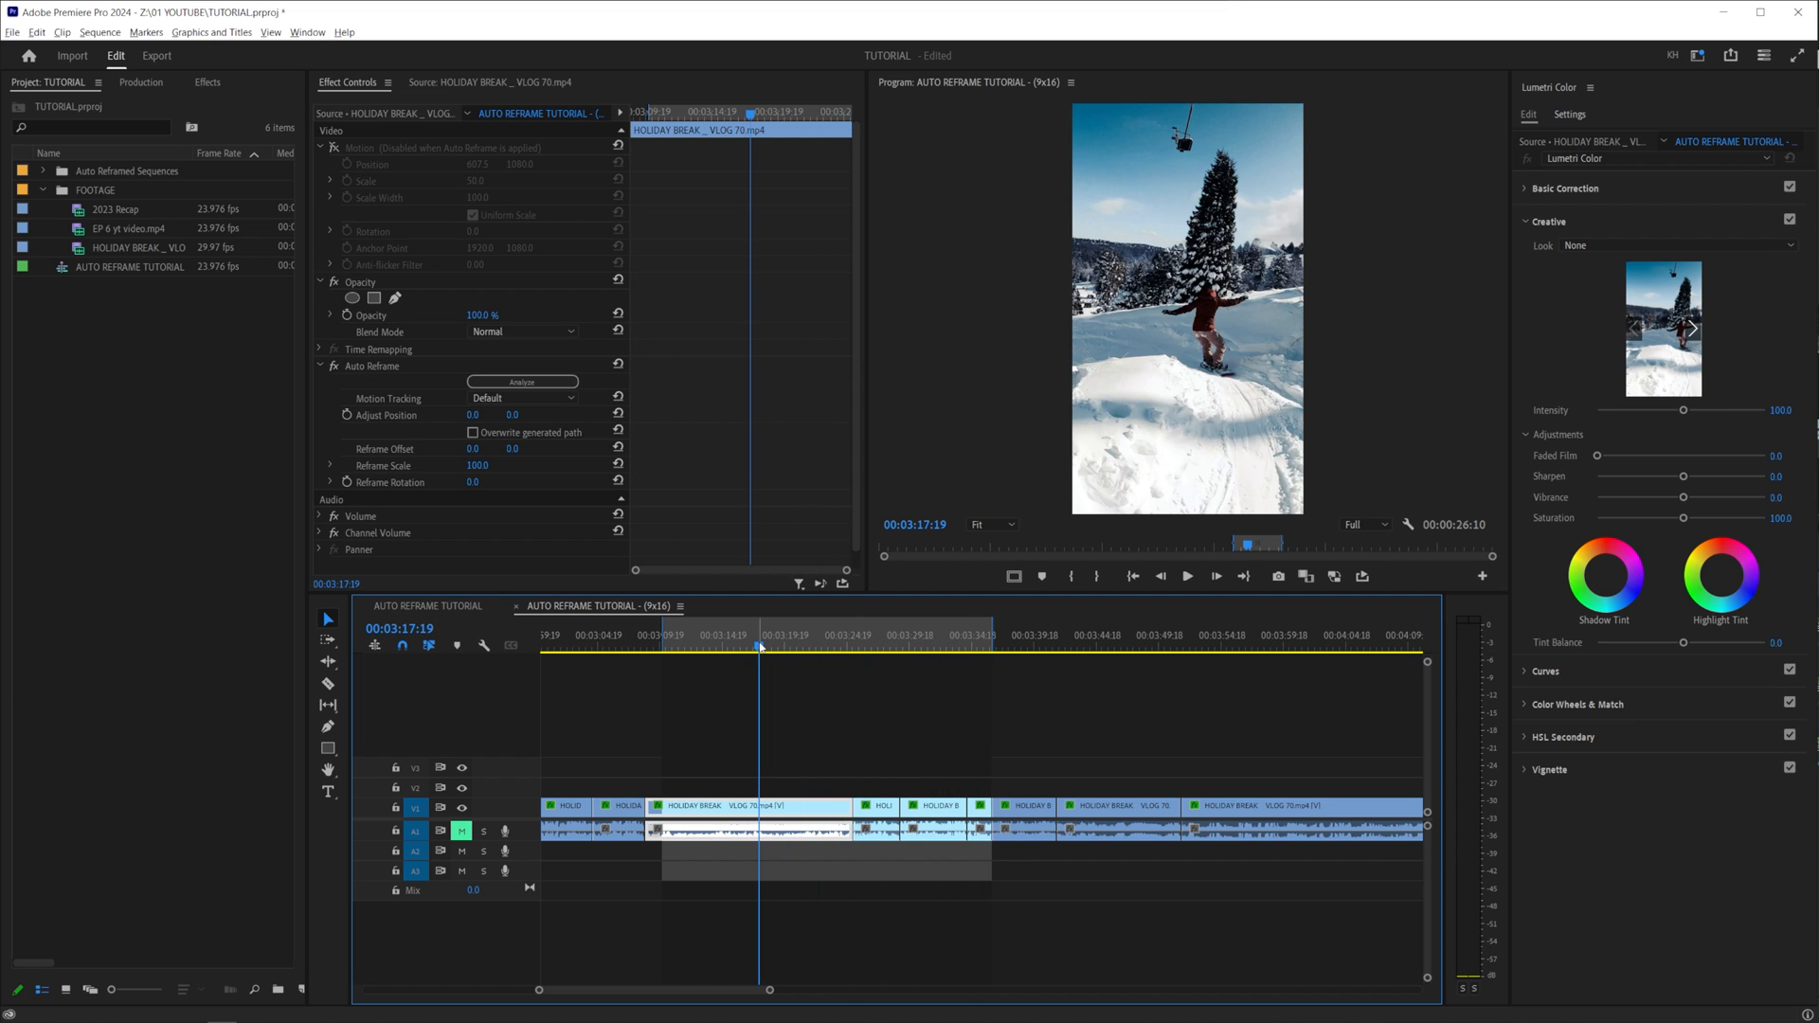